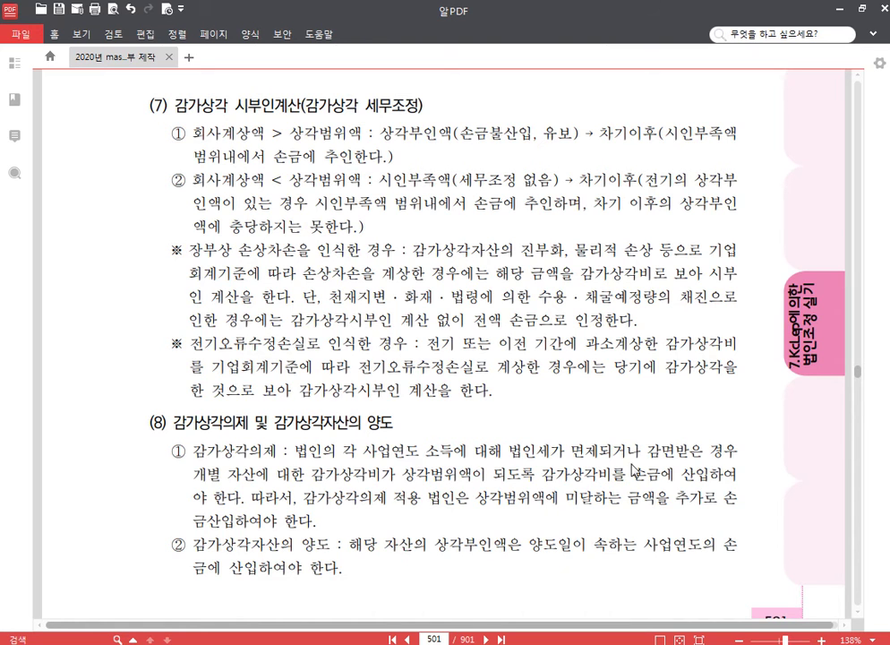
Switch to KcLep, open 고정자산등록 and set the asset account to 0208 (차량운반구)
scroll(662, 417, down, 1)
scroll(667, 414, down, 1)
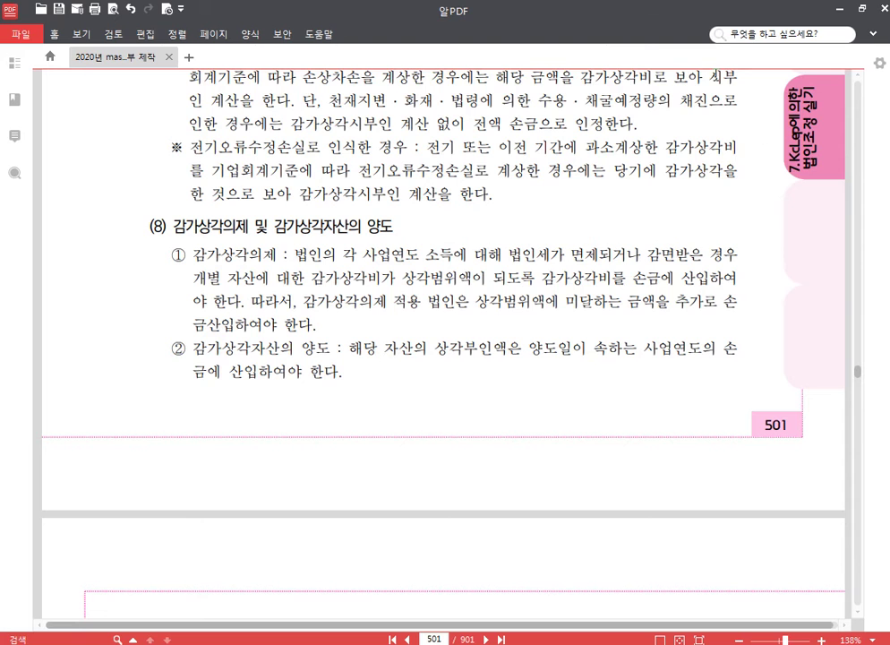
click(387, 644)
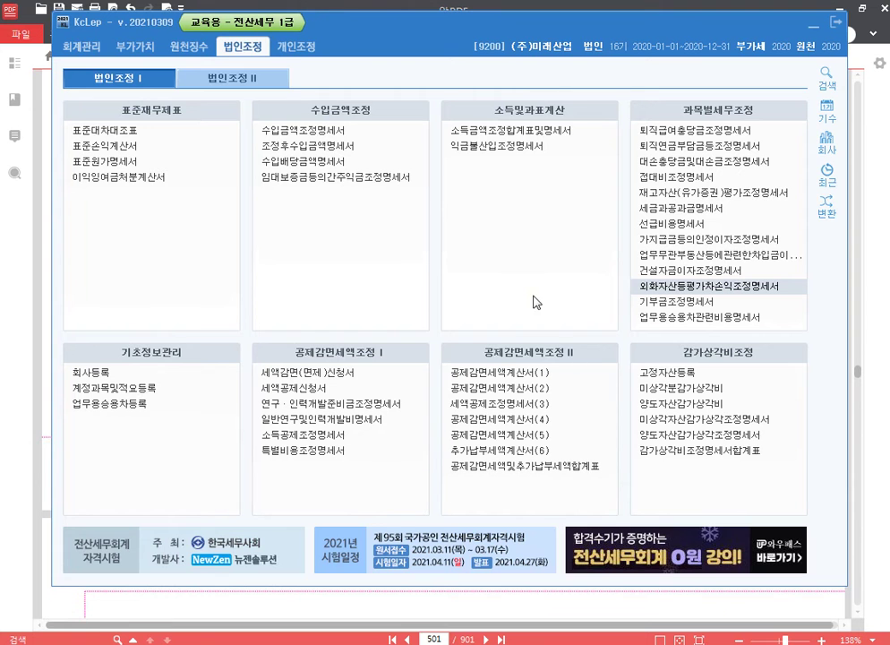
click(719, 372)
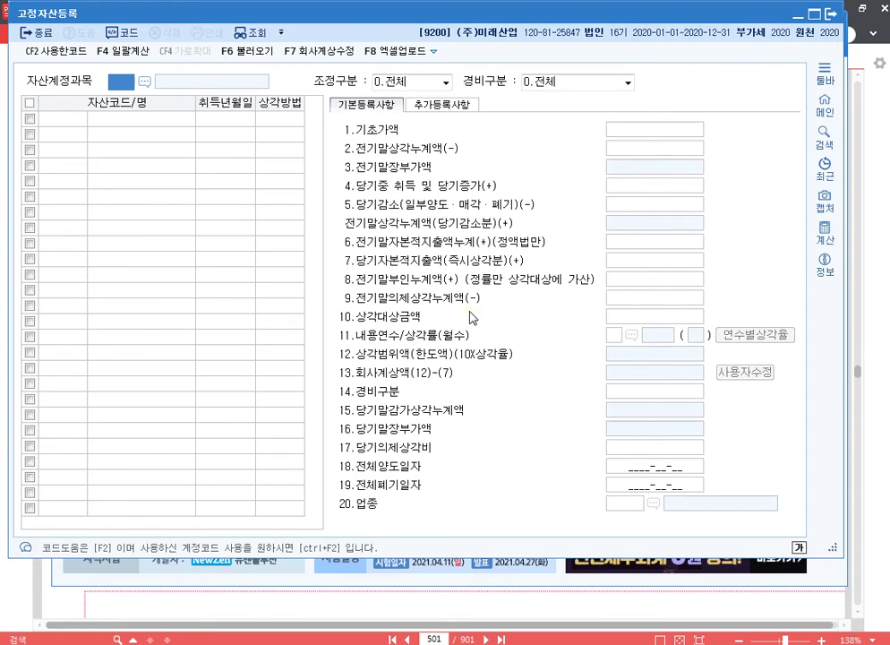
text(0208)
key(Return)
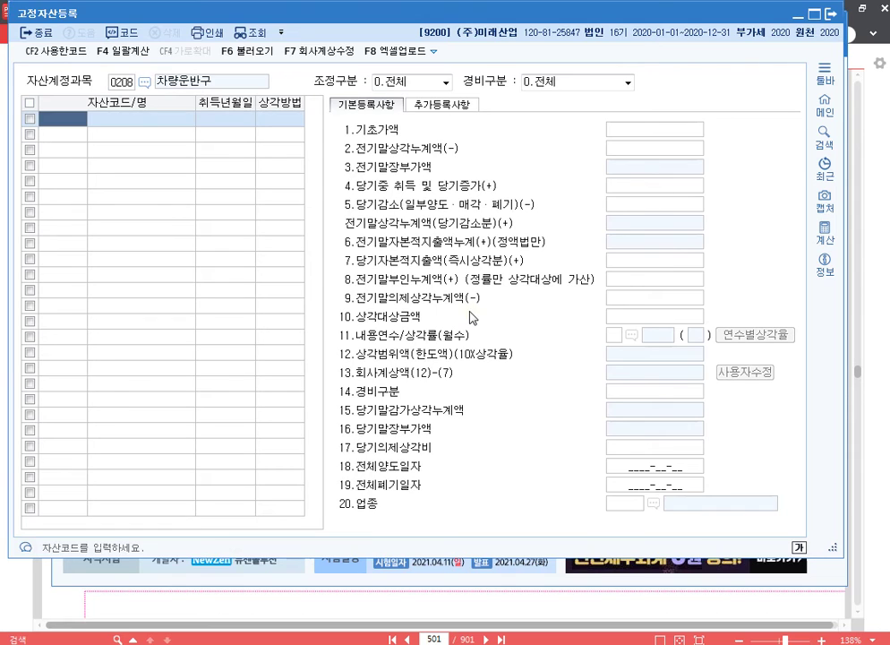
Register an asset with code 1, name 1 and acquisition date 2019-01-01
text(1)
key(Return)
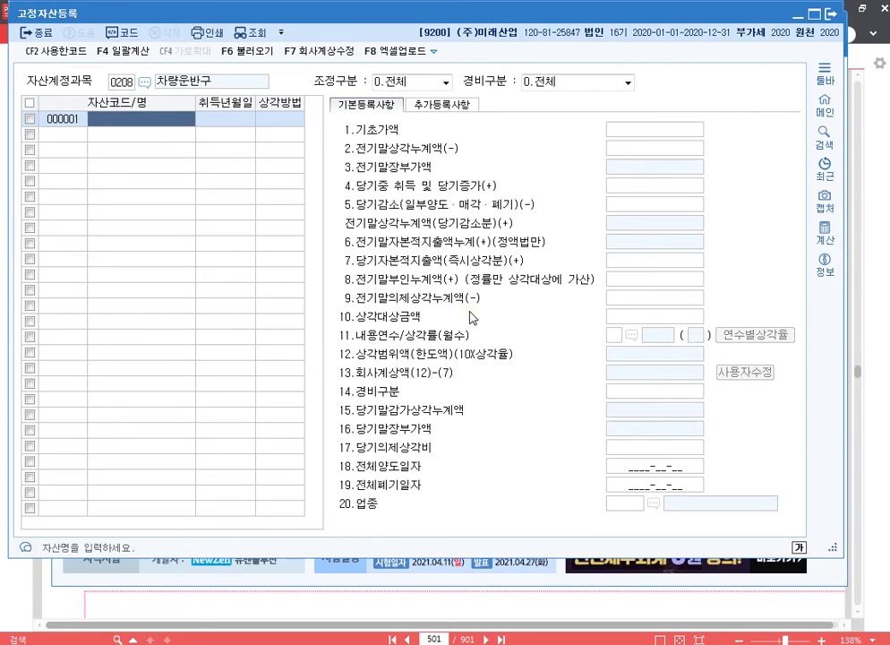
text(1)
key(Return)
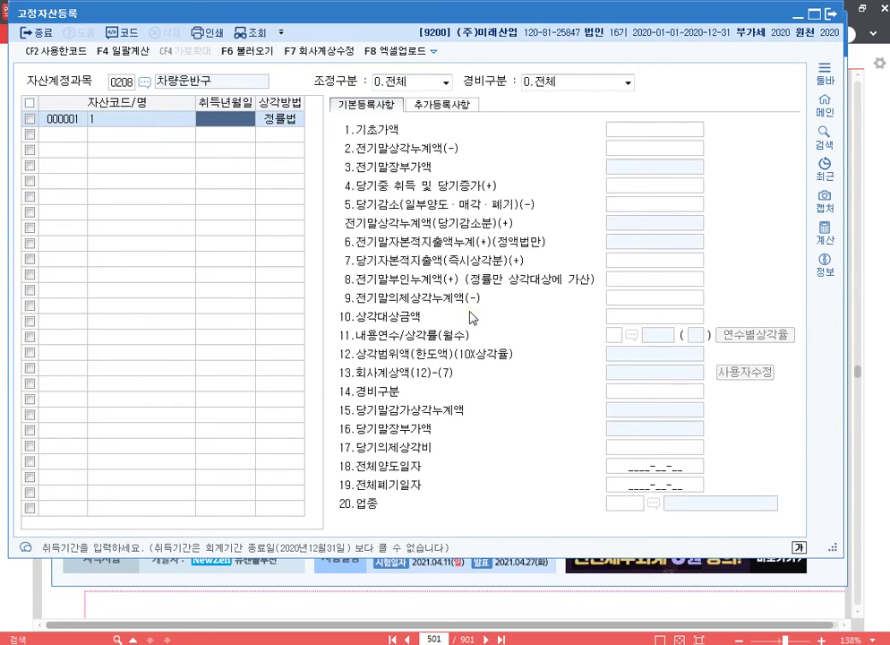
text(202_-  -)
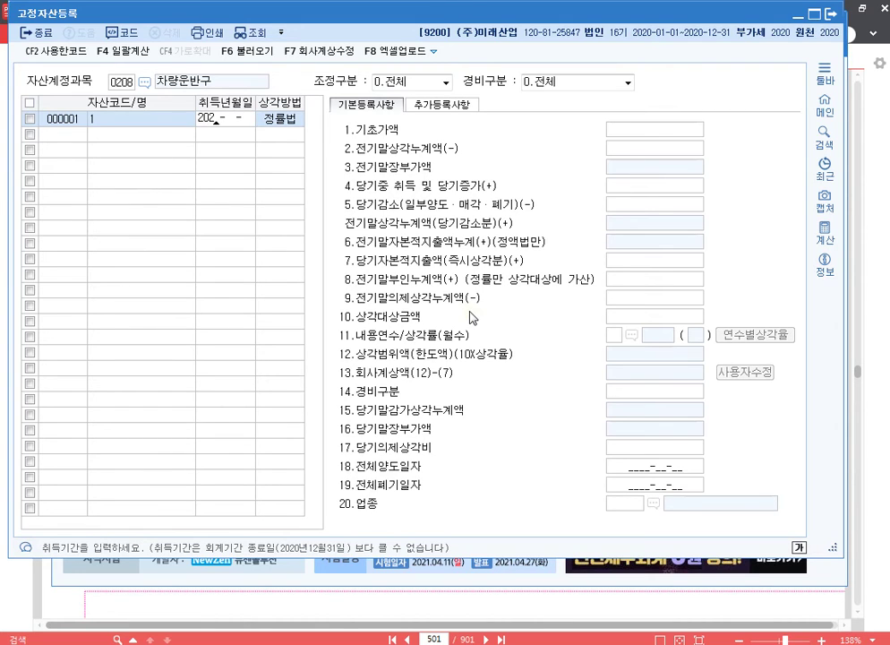
key(BackSpace)
text(19-01-01)
key(Return)
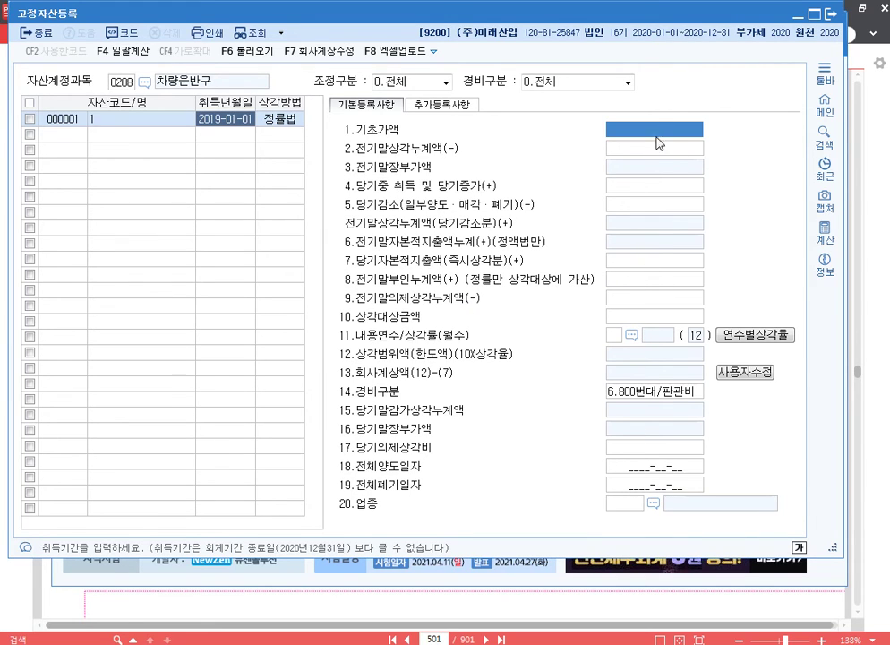
Switch to the Hangul document 20210321.hwp, restore its window and place it below the first input fields of 고정자산등록
key(ctrl+2)
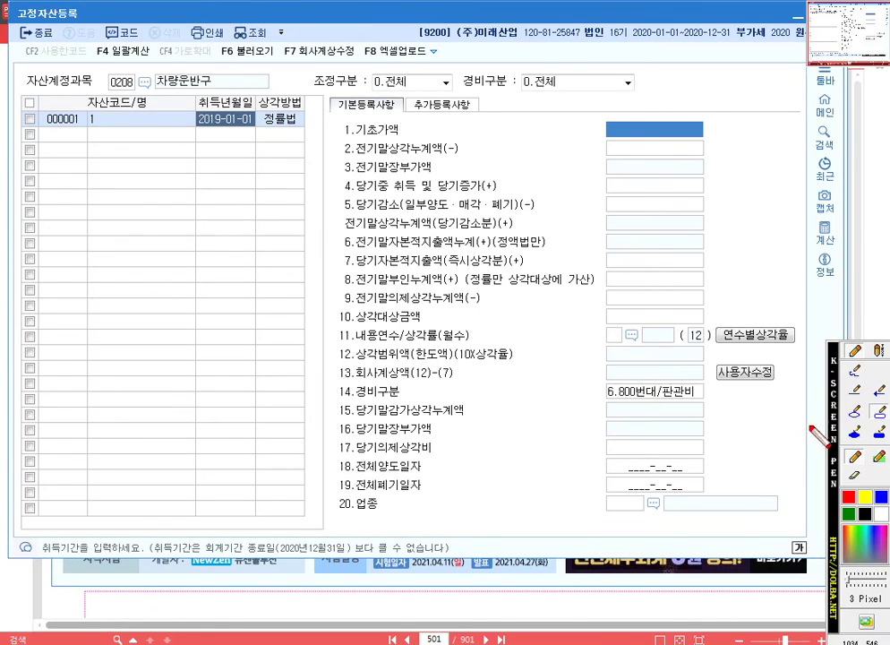
key(Escape)
click(403, 644)
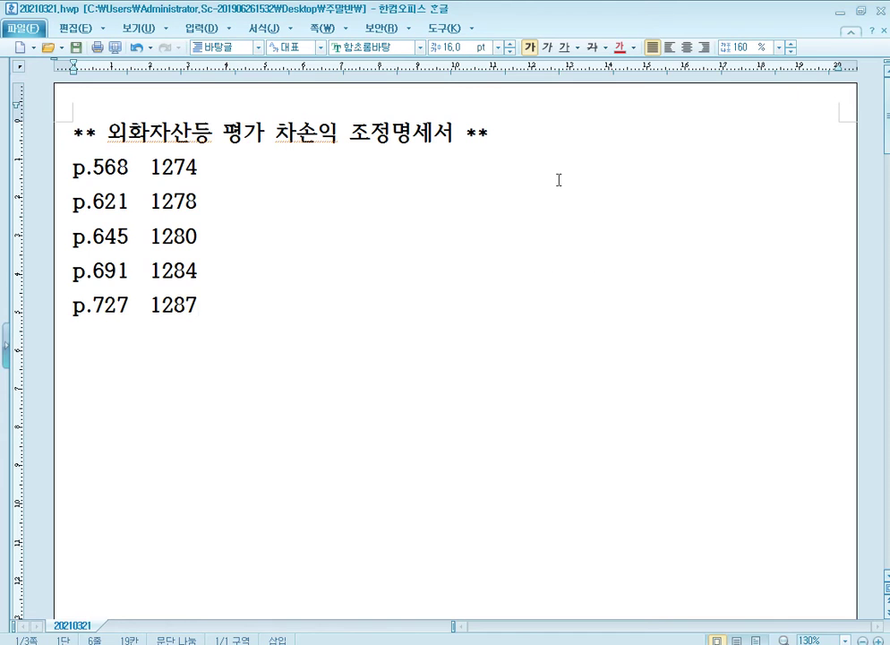
click(861, 11)
drag(563, 44, 555, 99)
scroll(380, 333, down, 3)
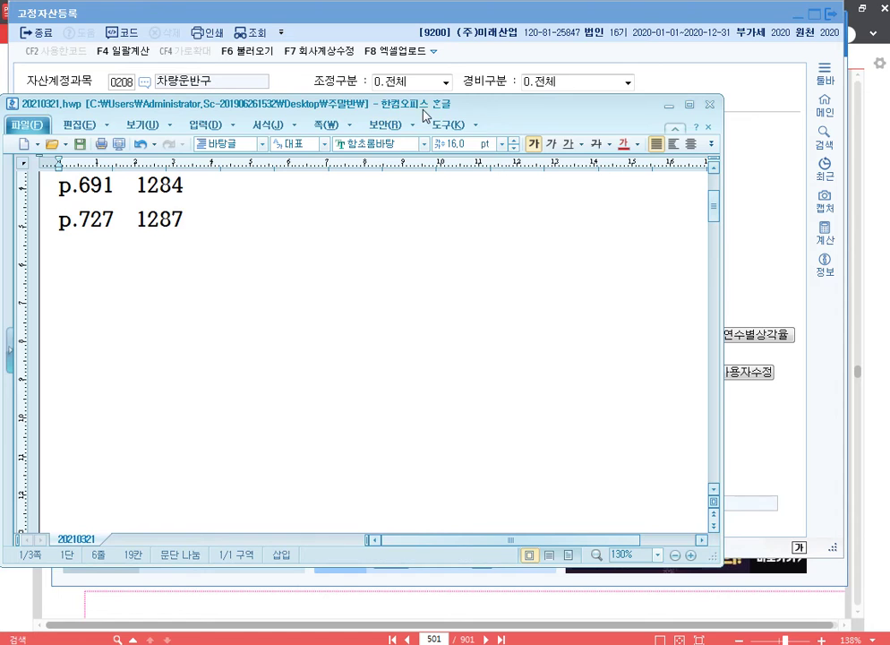
drag(426, 109, 480, 211)
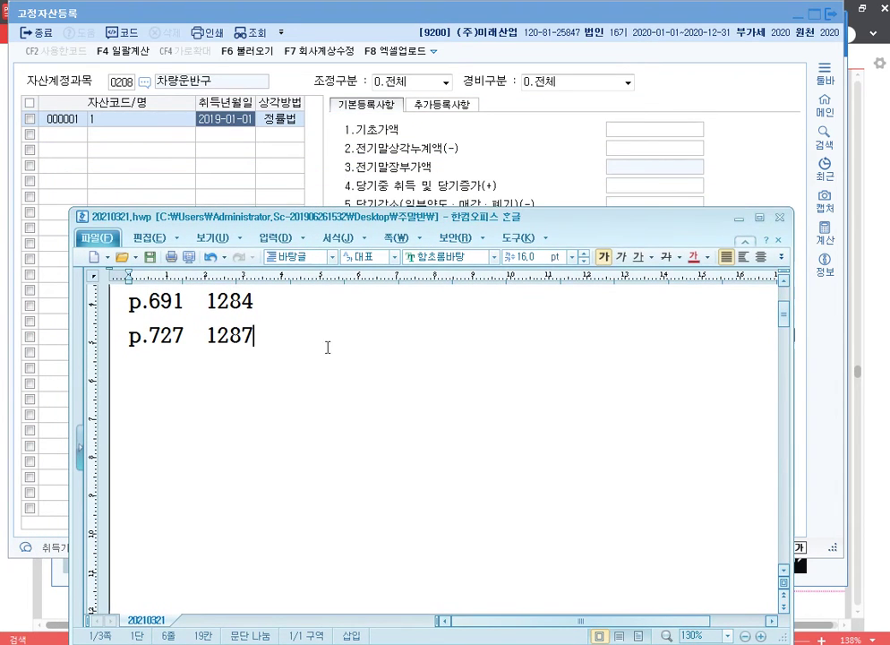
Add the heading "** 감가상각 조정명세서 **" below the page list, with the subheading "* 고정자산" under it
scroll(229, 404, down, 1)
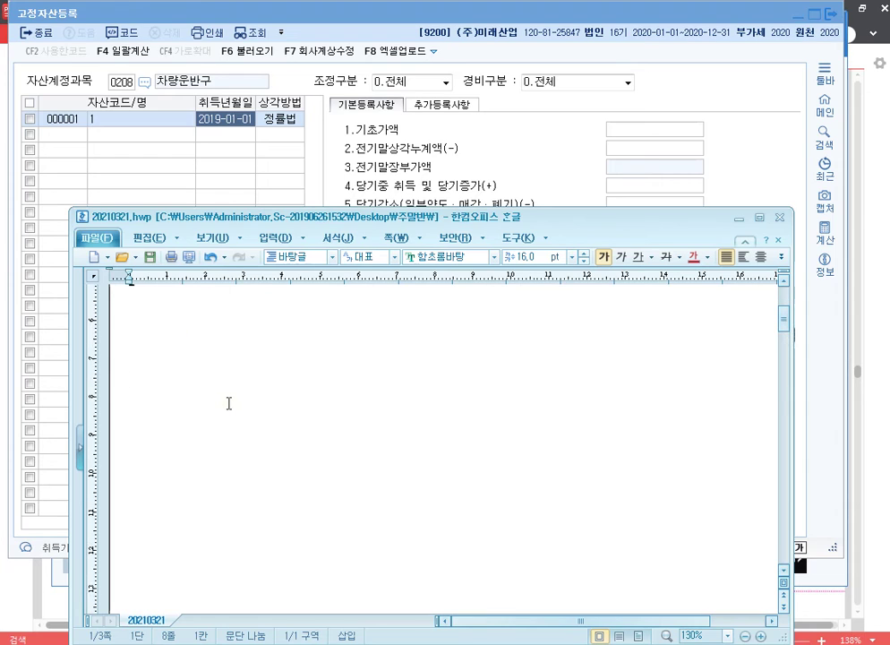
text(** 가ㅁ가상각 조정며)
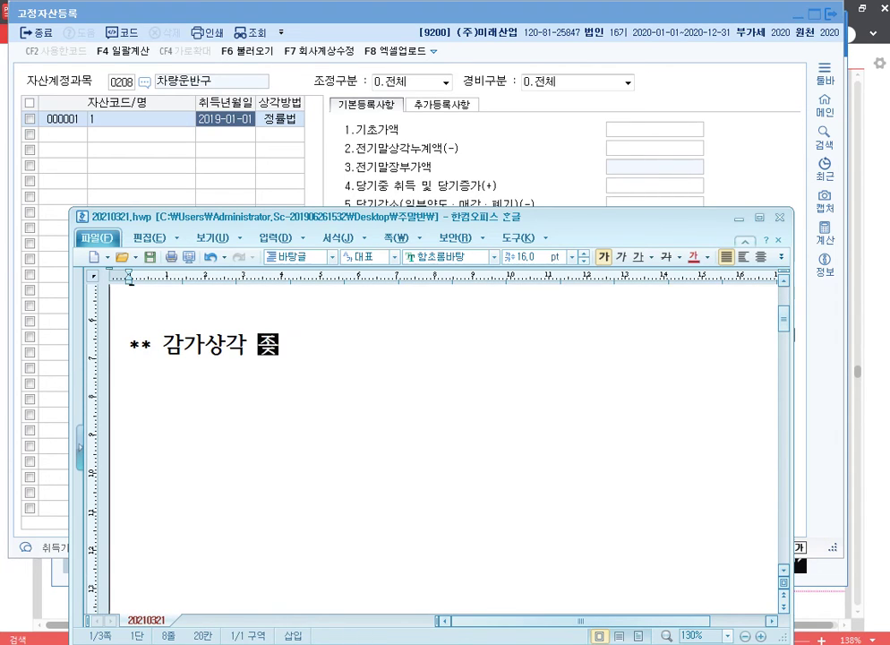
text(ㅇ세서 **)
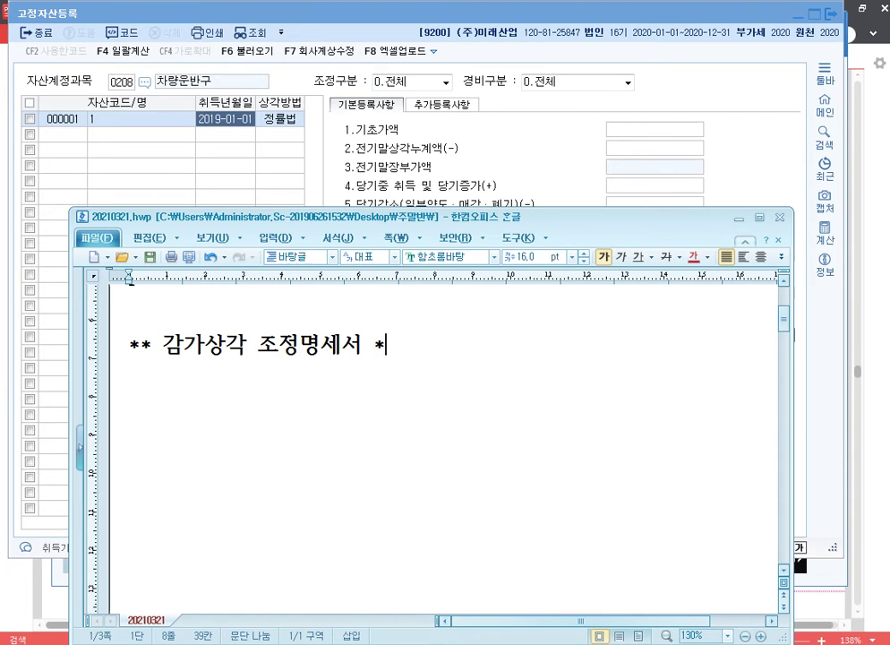
key(Return)
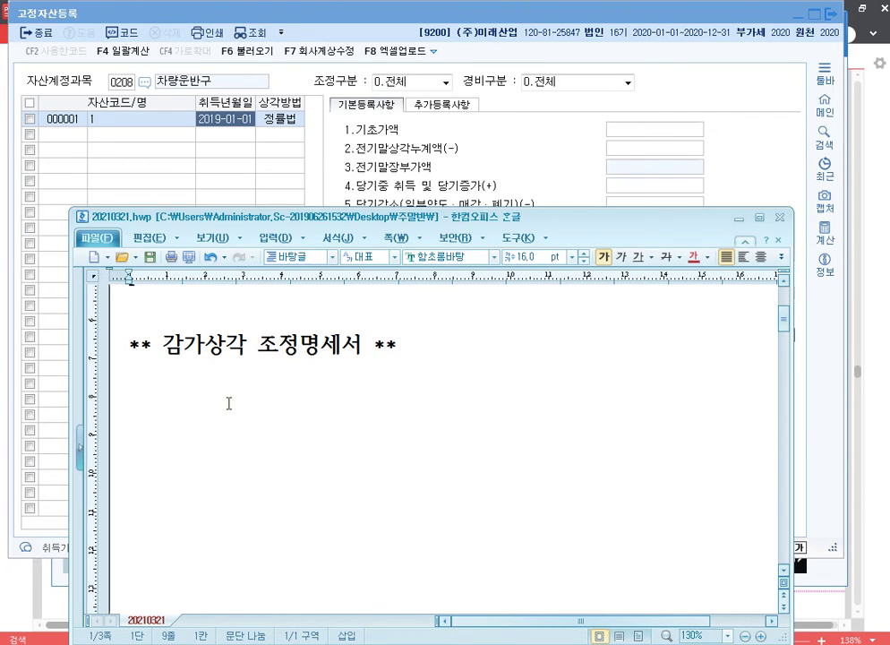
text(* 고정자산)
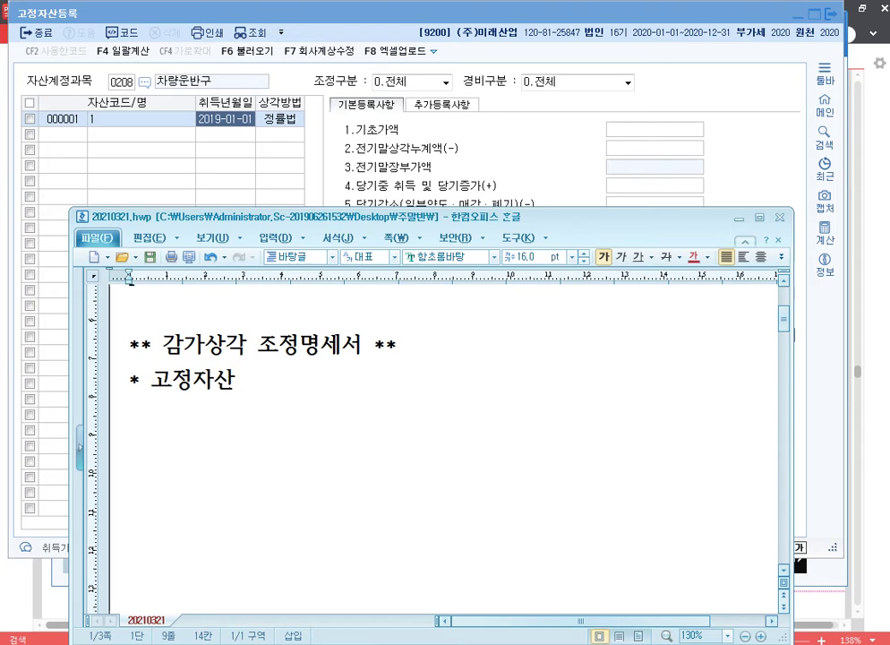
Add the line "1. 기초가액 : 1/1 회계 장부상 유형자산 금액" under the 고정자산 subheading
key(Return)
text(1. 기초가액 :)
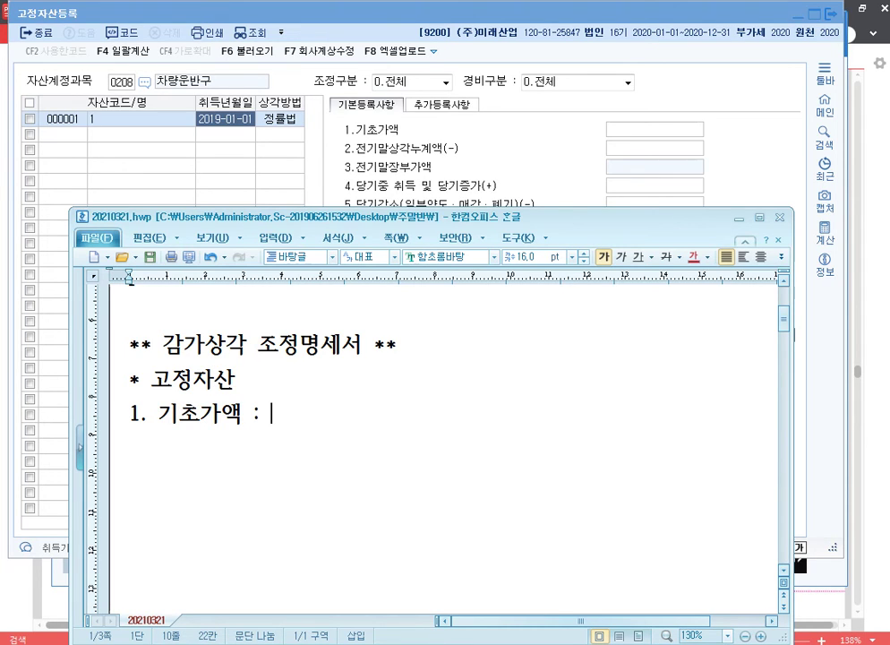
text( 1/1 ㅎ회계 장부)
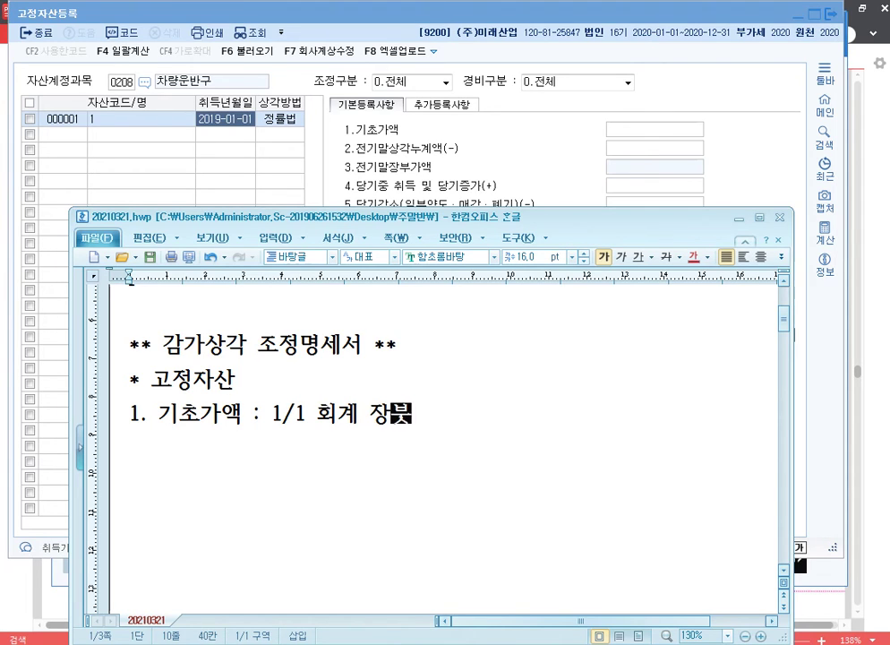
text(사ㅇ 유형자사)
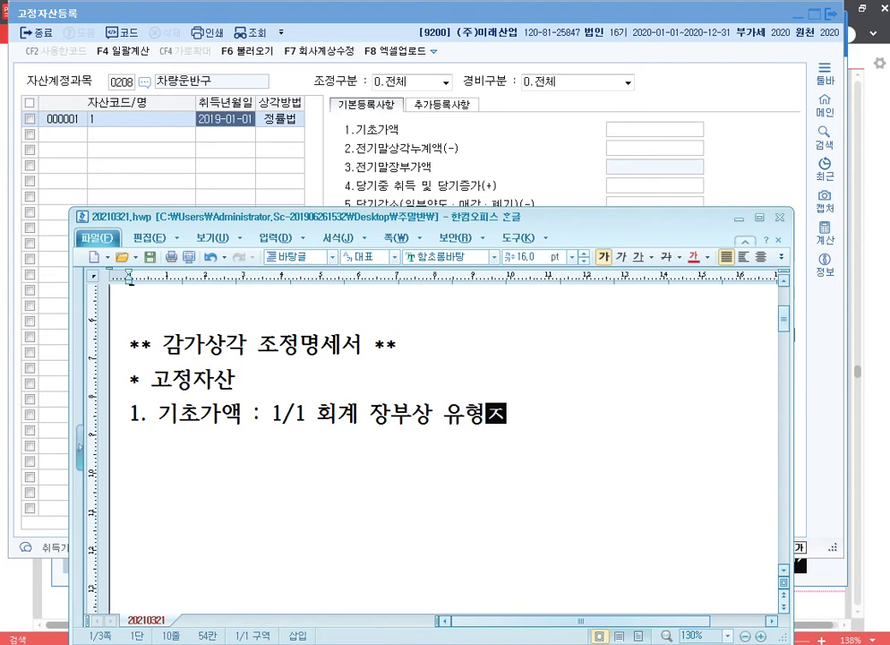
text(ㄴ 금액)
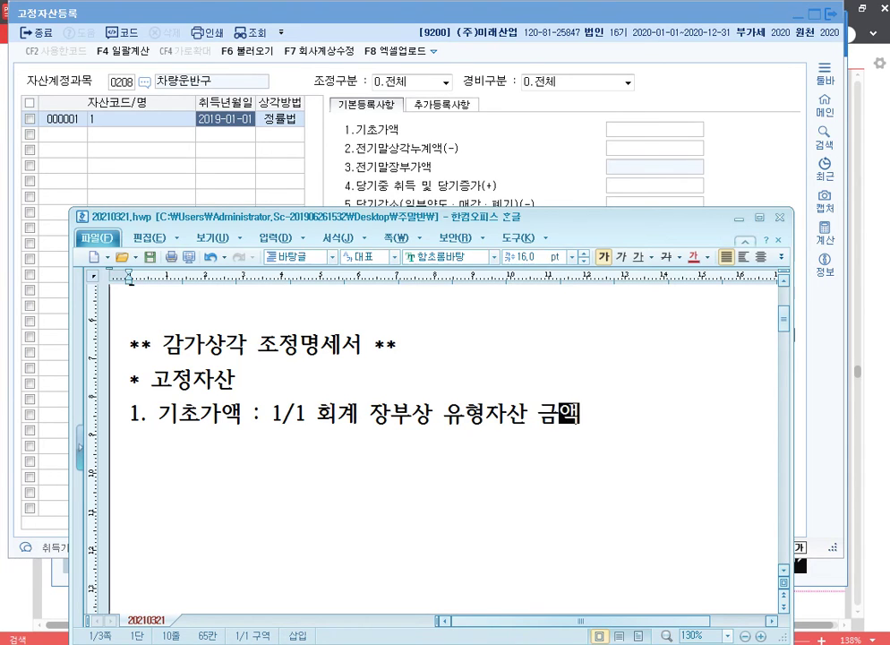
key(shift+Left)
key(Return)
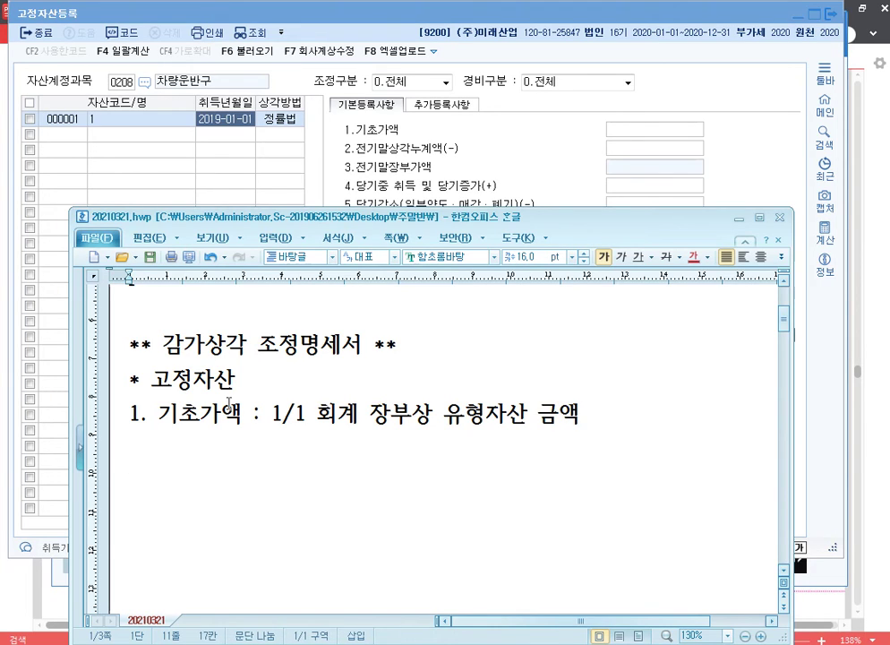
Add two indented sub-items under 기초가액: "- 당기 이전 구입 유형자산 : 취득가액" and "- 당기 이전 구입 무형자산 : 장부가액"
text(- 당기 이전 구)
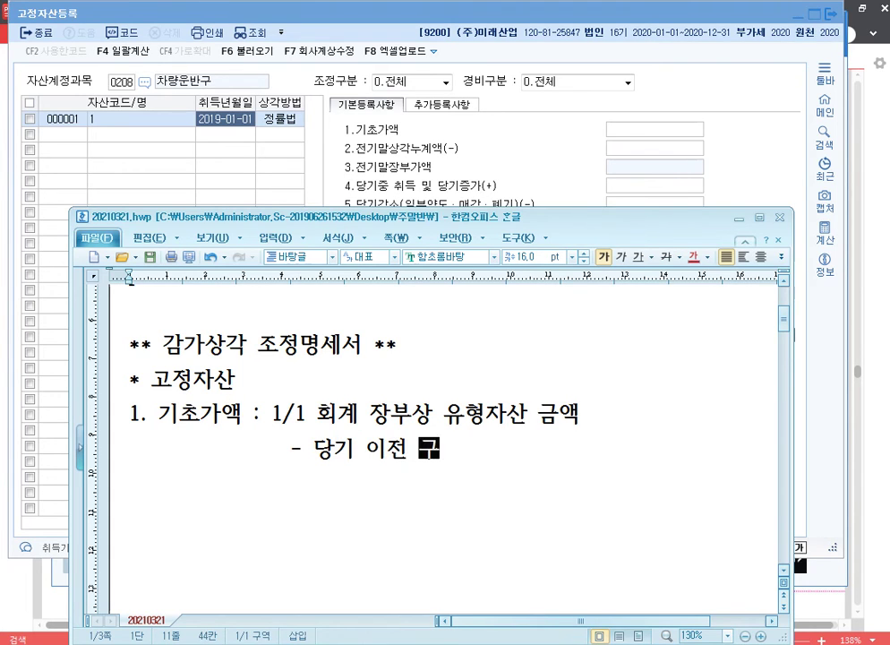
text(입 유형자산)
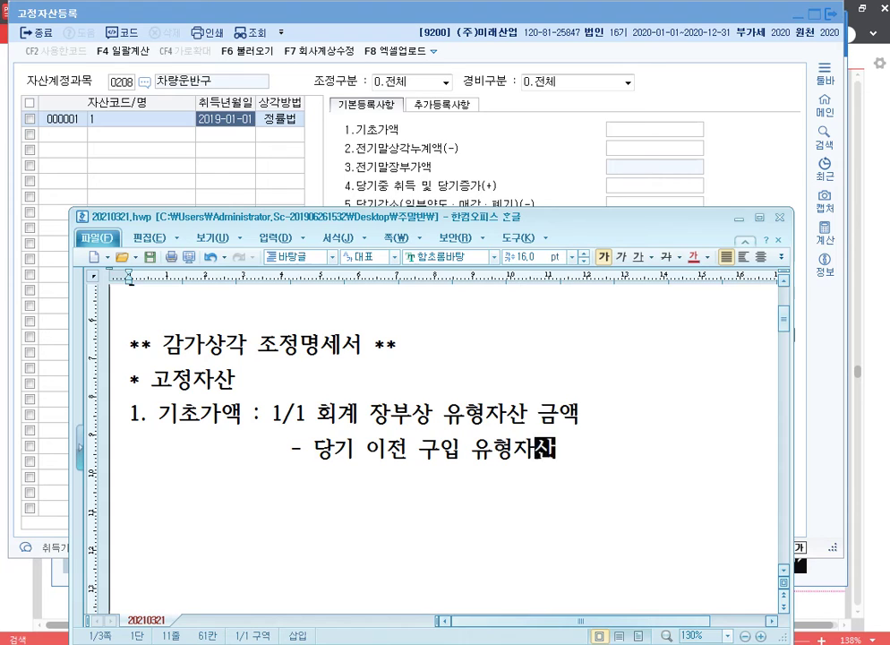
text( : 취득강)
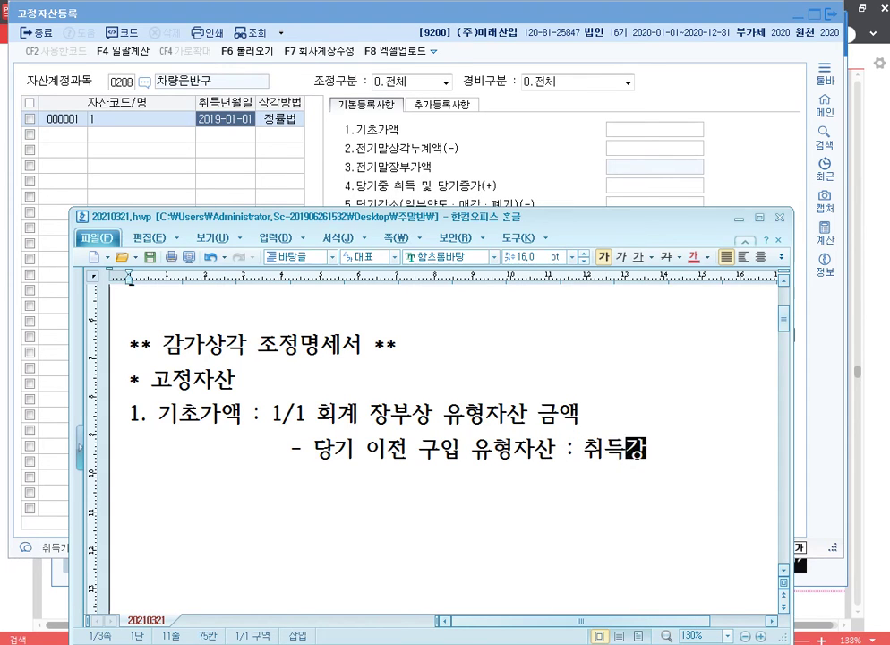
text(액)
key(Return)
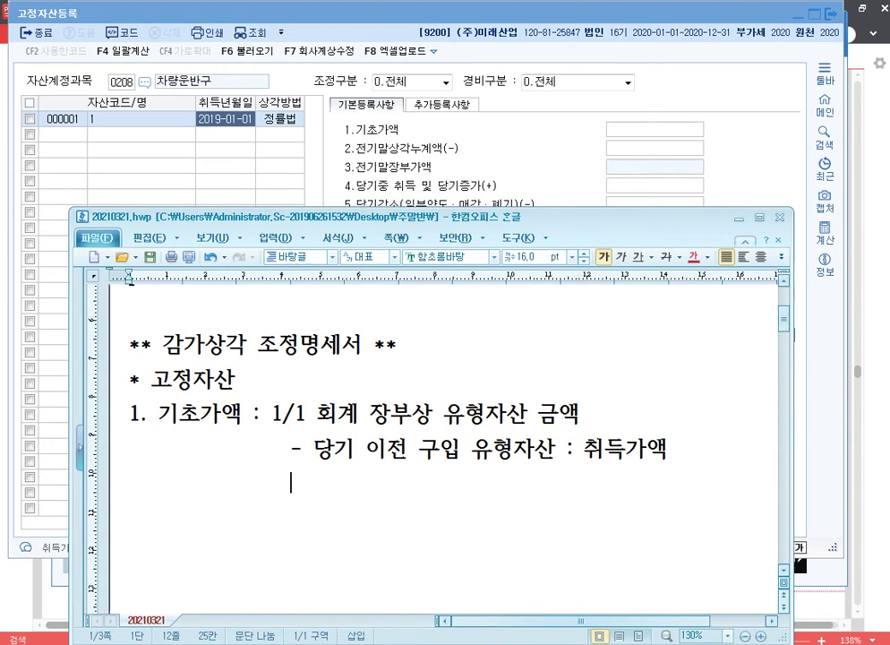
text(- 당기 이전 구입)
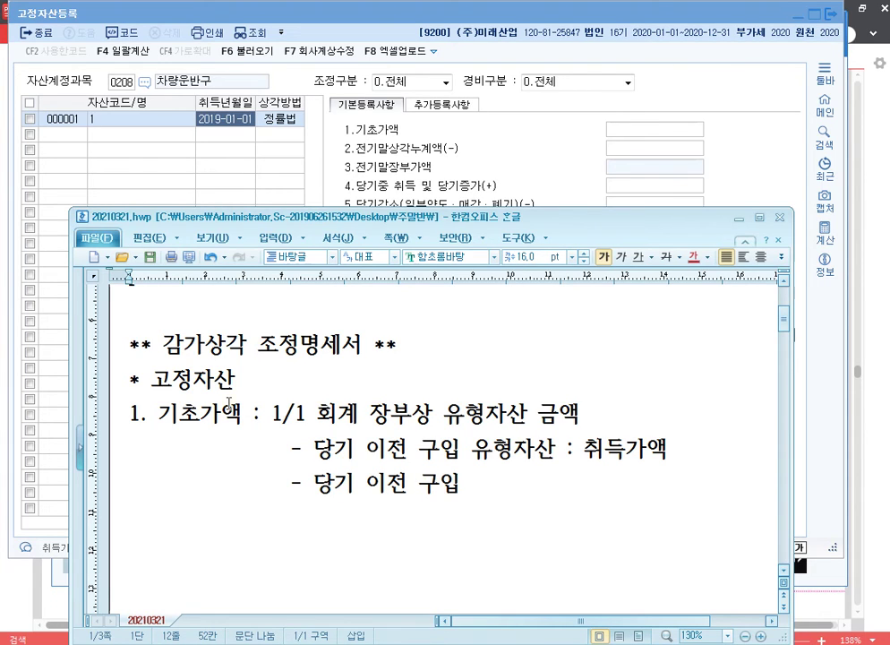
text( 무형자산 : ㅈ)
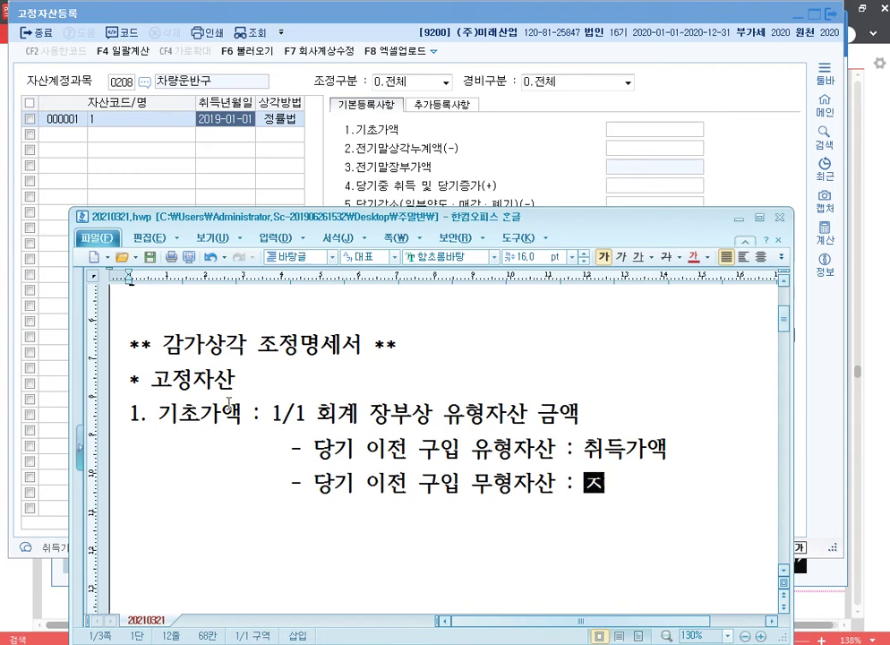
text(장부가액)
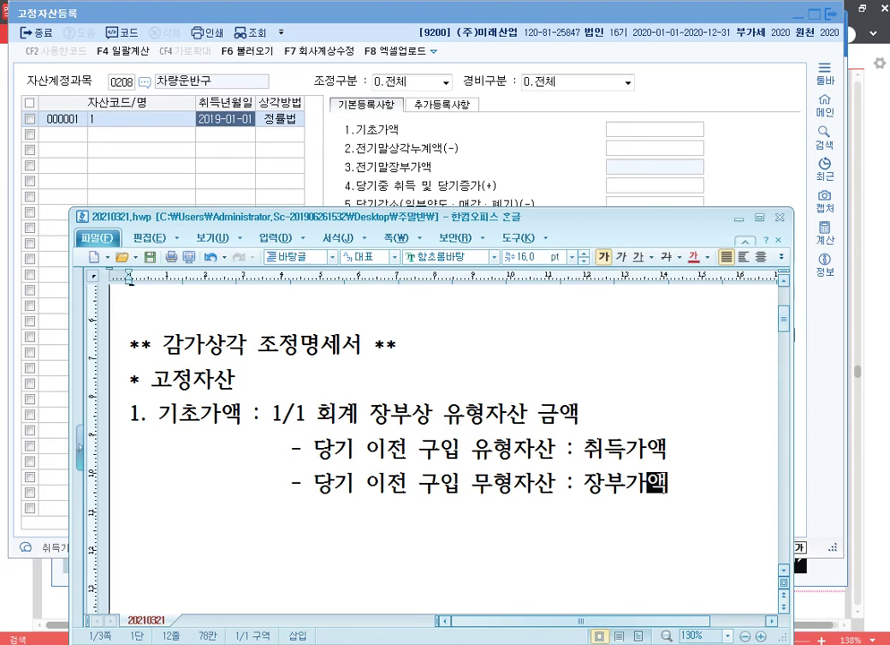
scroll(417, 380, down, 2)
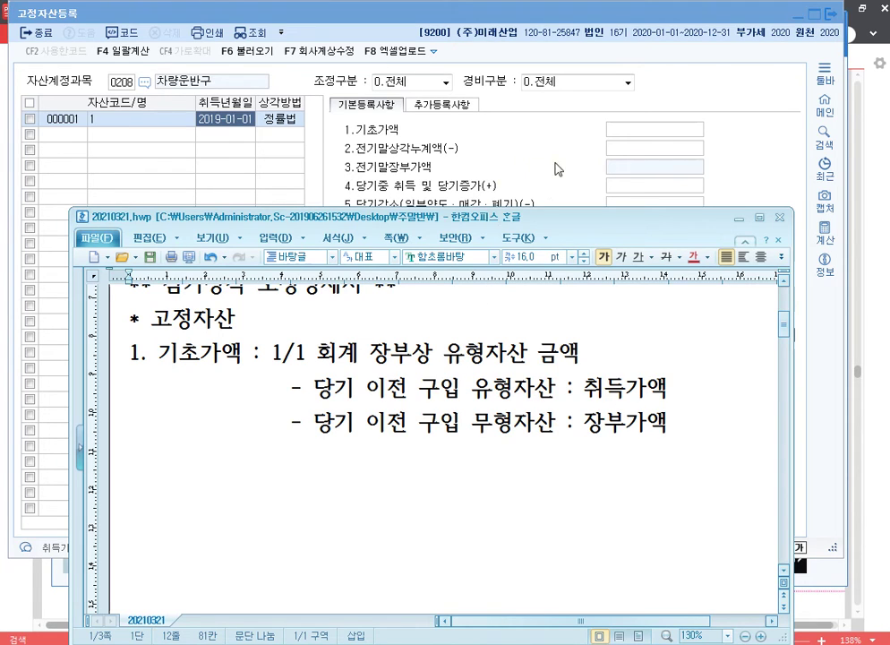
Make the 고정자산등록 window slightly shorter and bring the 20210321.hwp document back to the front
click(649, 151)
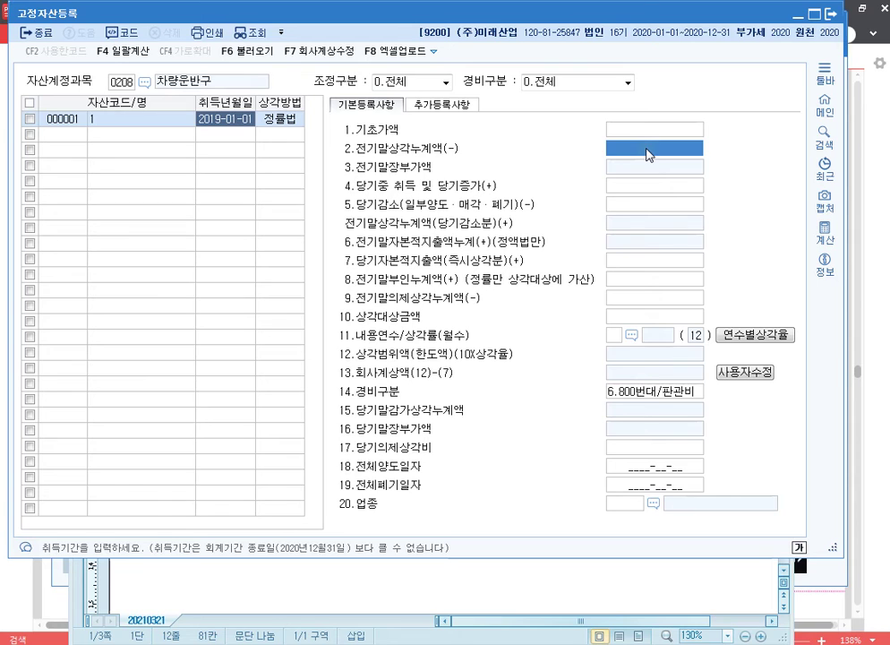
click(632, 188)
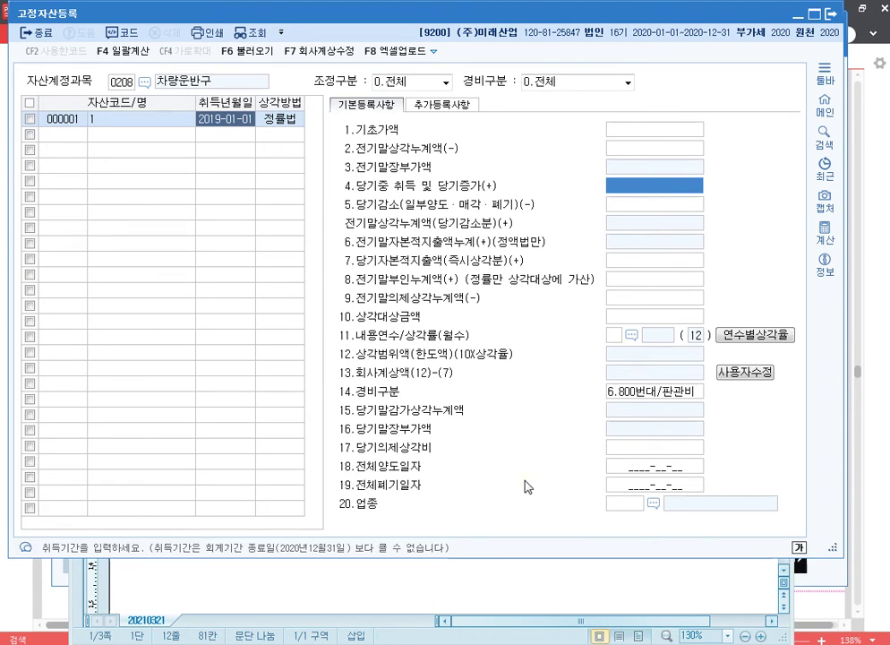
drag(499, 556, 499, 465)
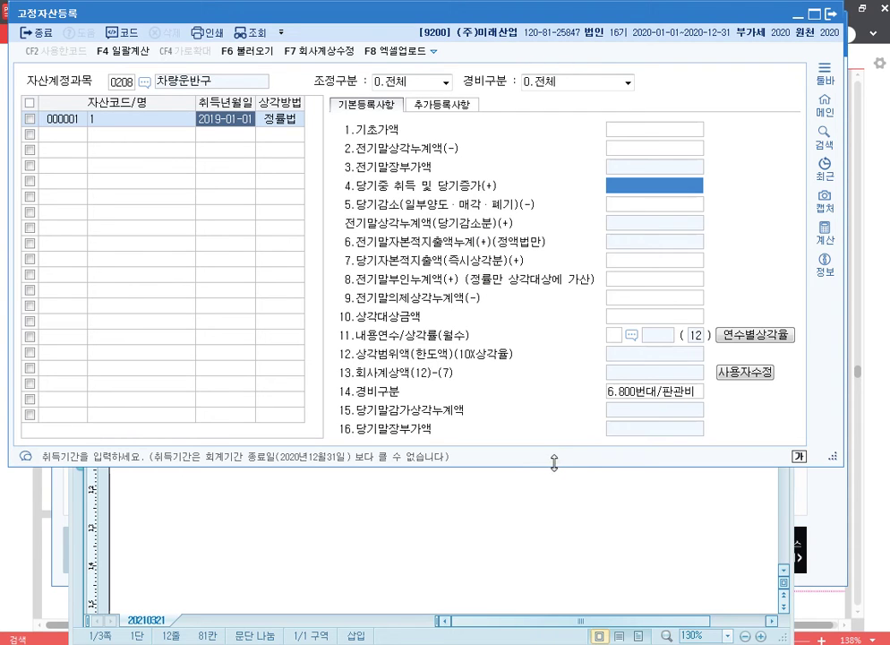
drag(553, 463, 556, 539)
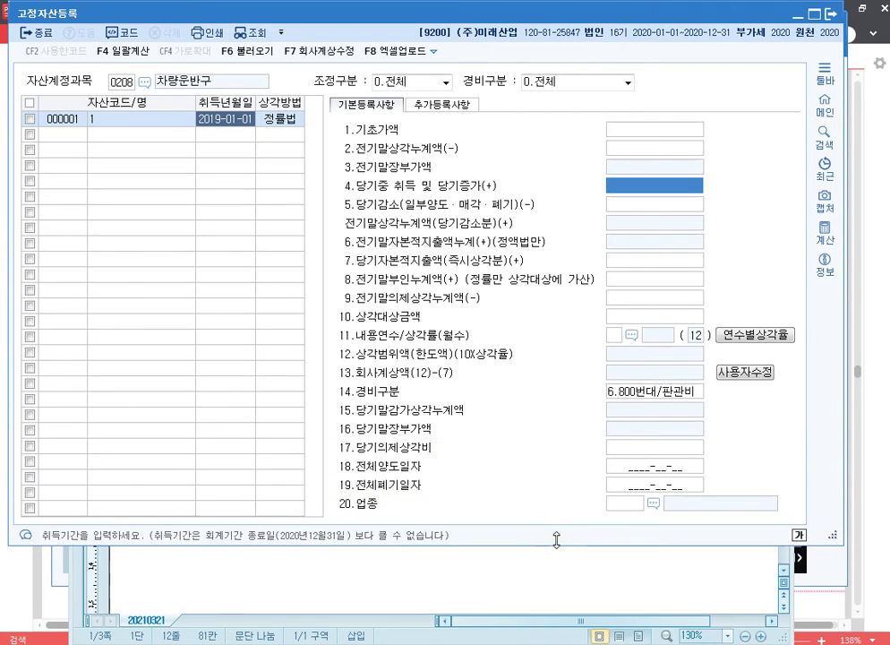
click(556, 565)
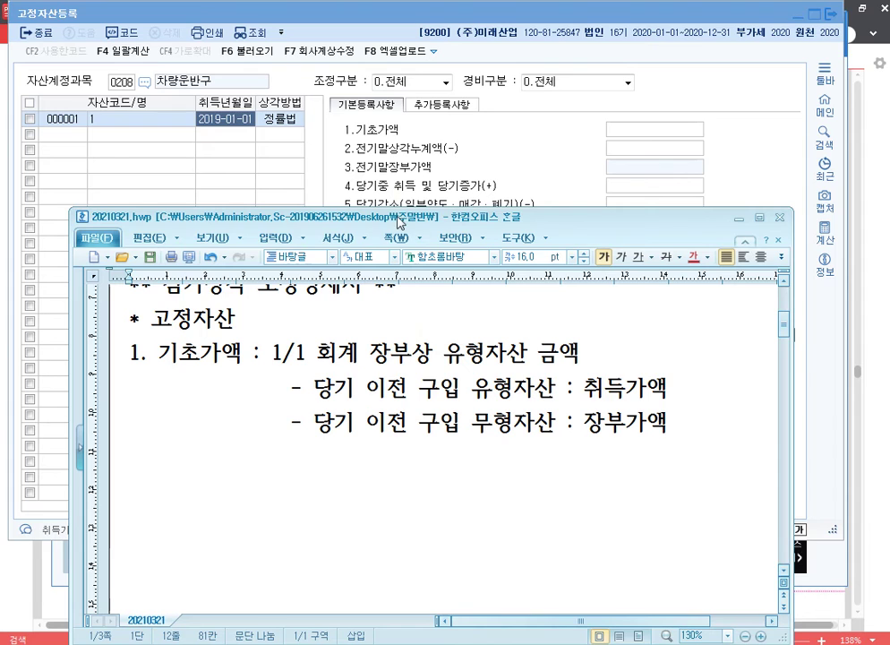
Shift the document window slightly and add the line "4. 당기중 취득 및 당기증가" below the 기초가액 sub-items
drag(401, 223, 394, 214)
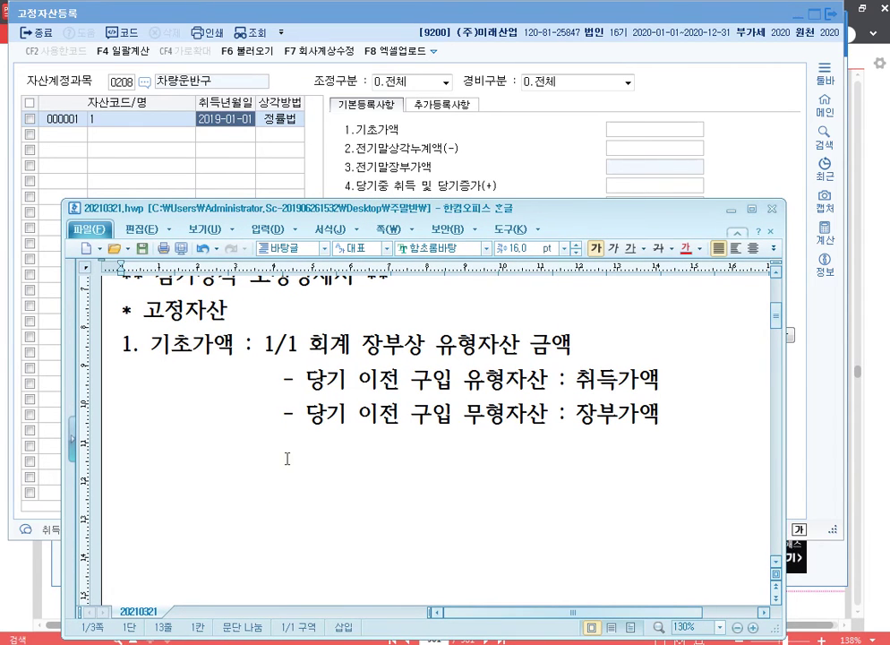
text(4. 당기주)
text(중 취득 및 당깆)
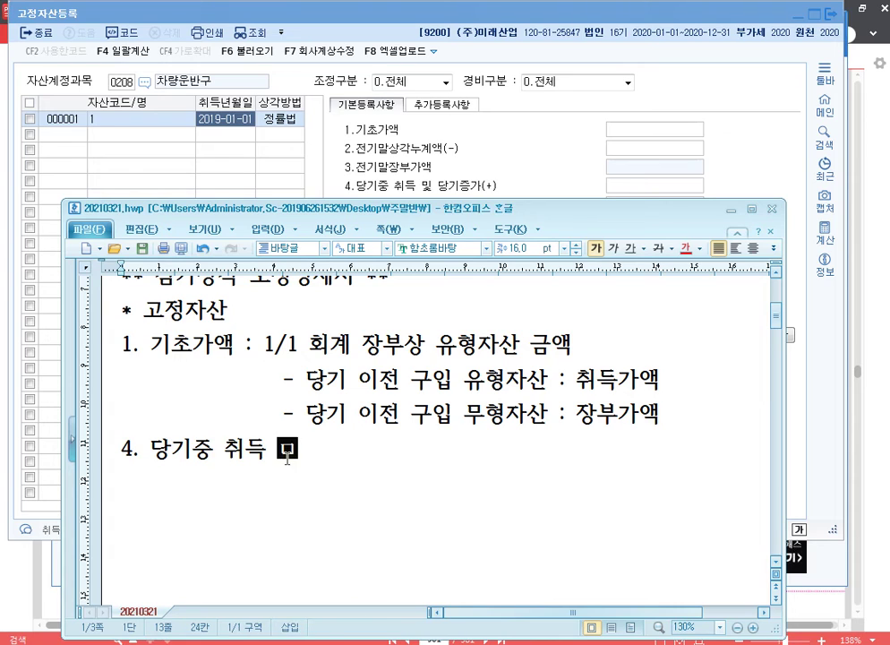
text(증가)
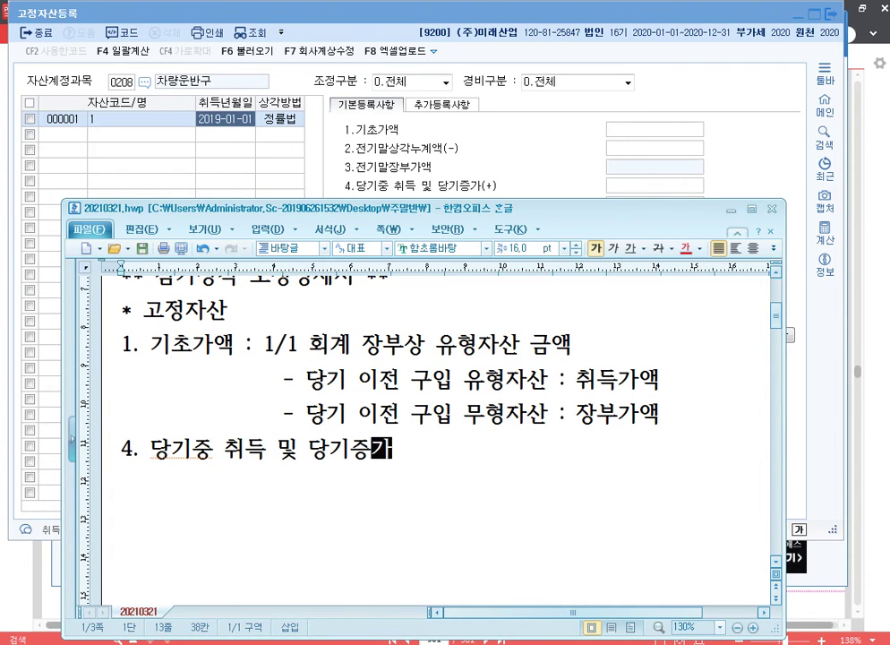
key(Return)
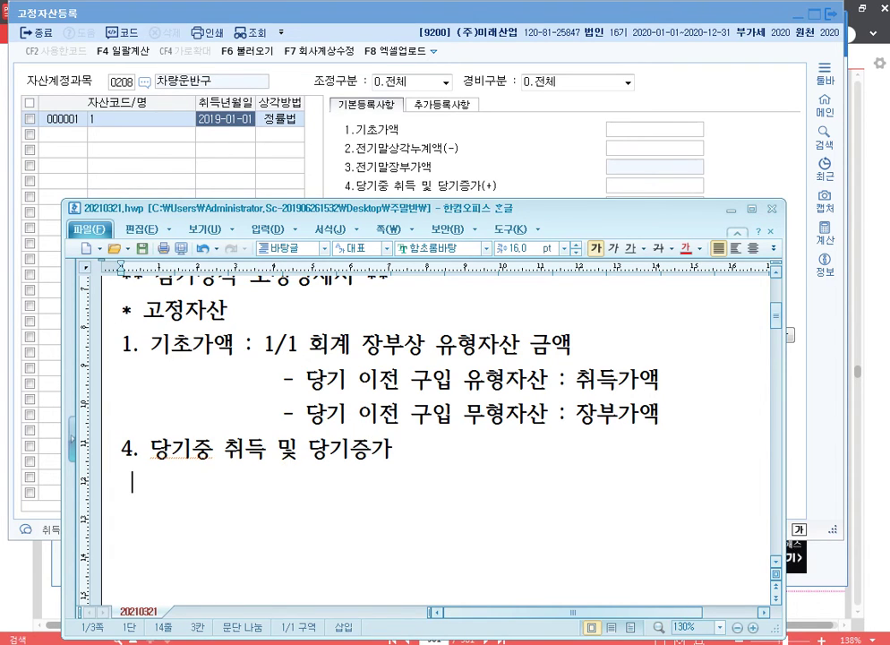
Add the indented sub-item "- 당기 취득시 취득가액" under item 4
text(0  )
text(- 당기 취득)
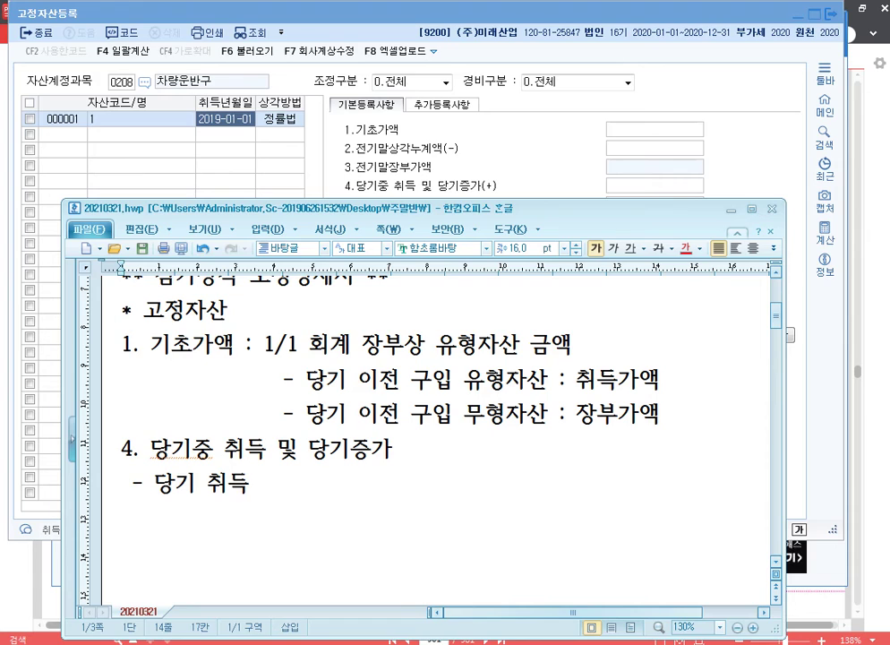
text(시 )
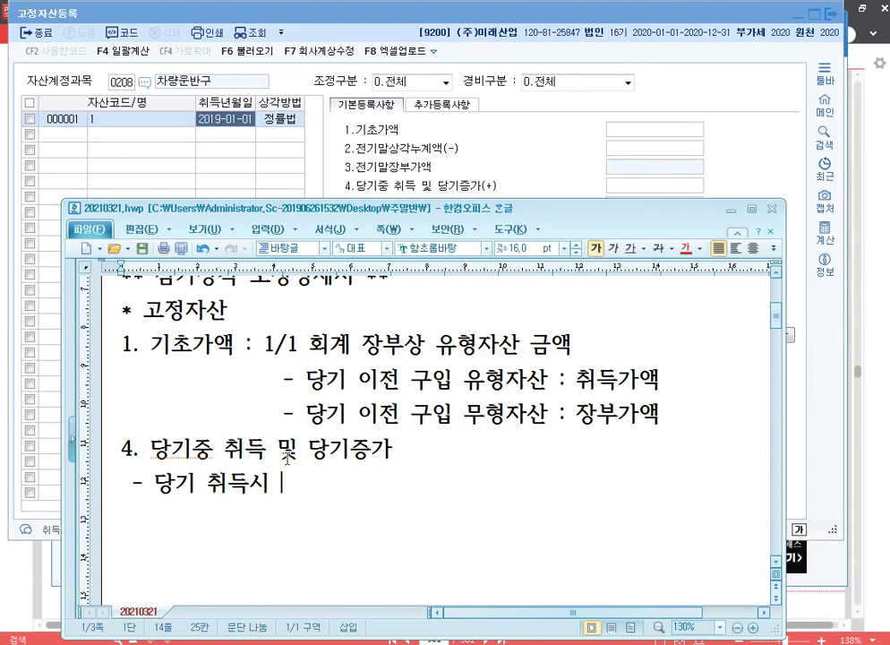
text(취득가액)
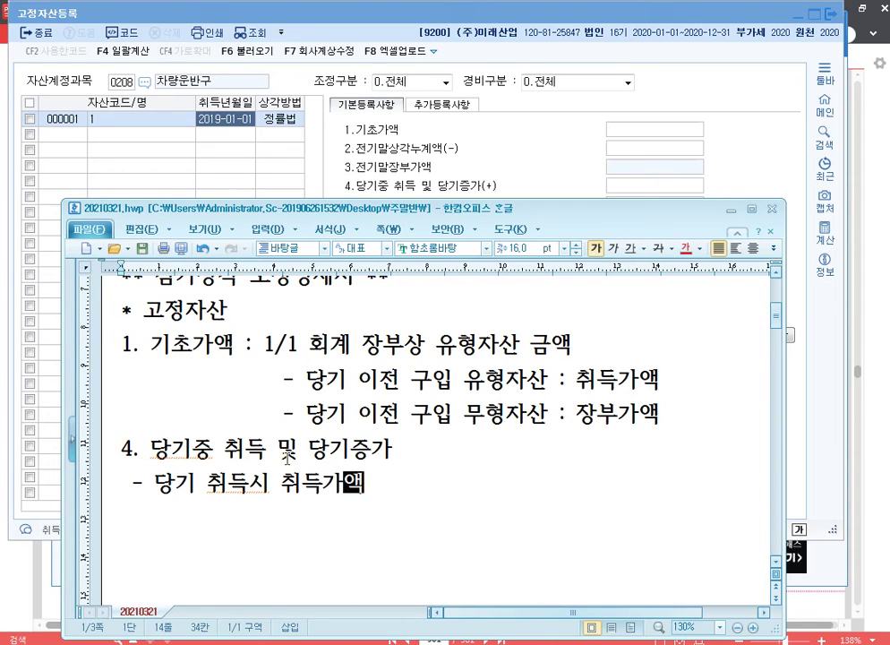
Add a second sub-item under item 4: "- 자본적지출을 자산으로 처리한 경우"
key(Return)
text(-)
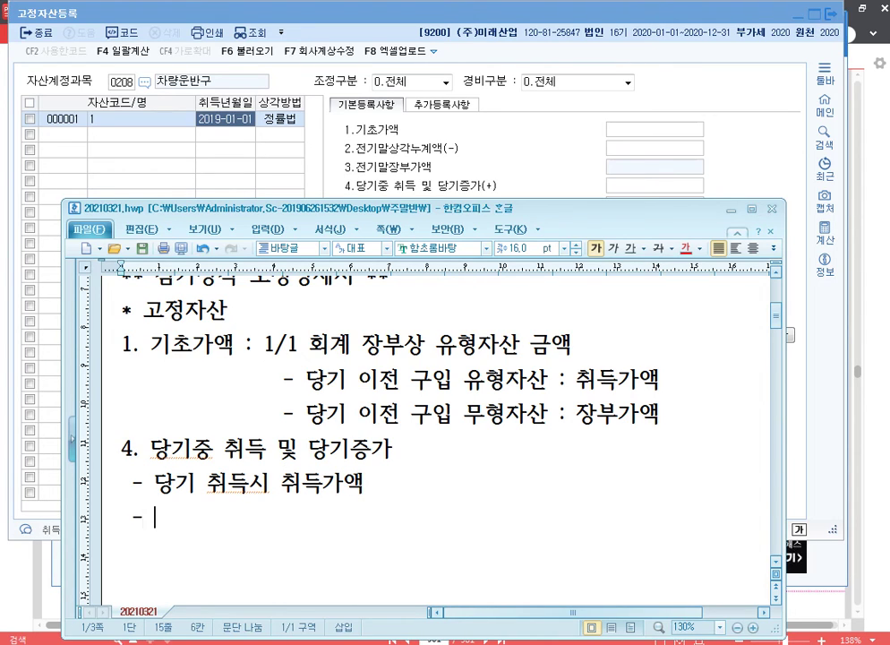
scroll(463, 429, down, 3)
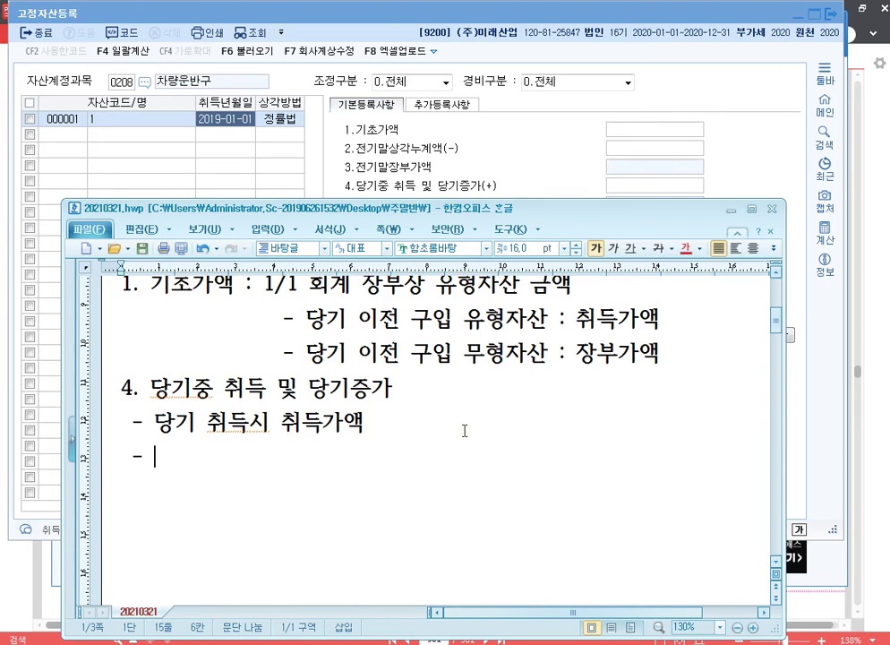
text(자본적지추)
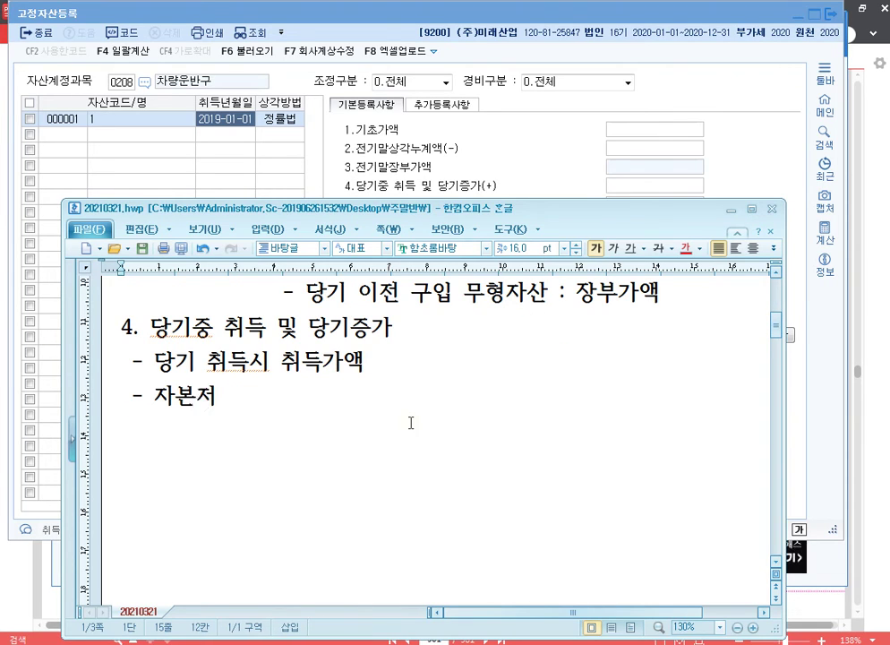
text(ㄹㅇ)
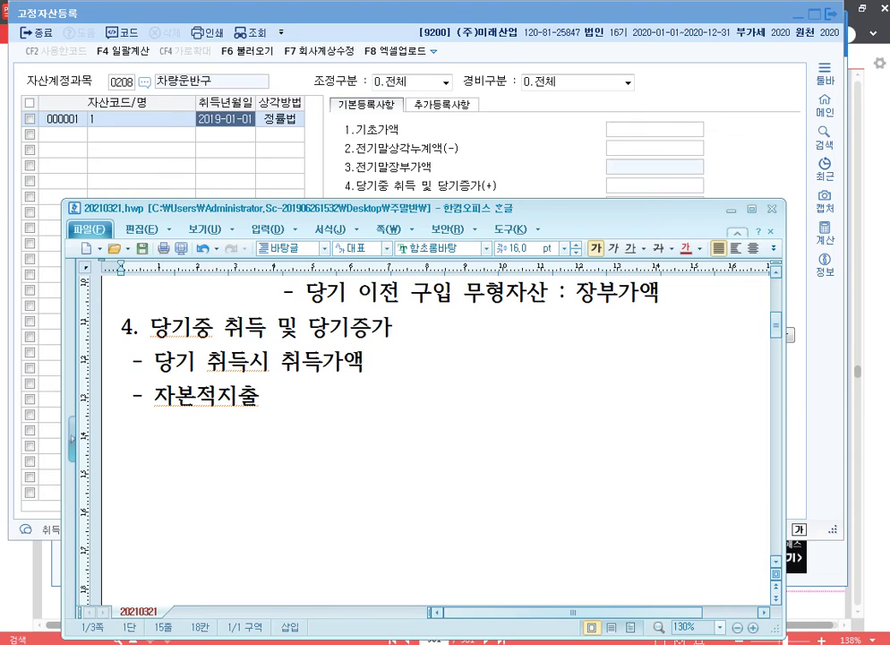
text(ㄹ 자산으로 처리)
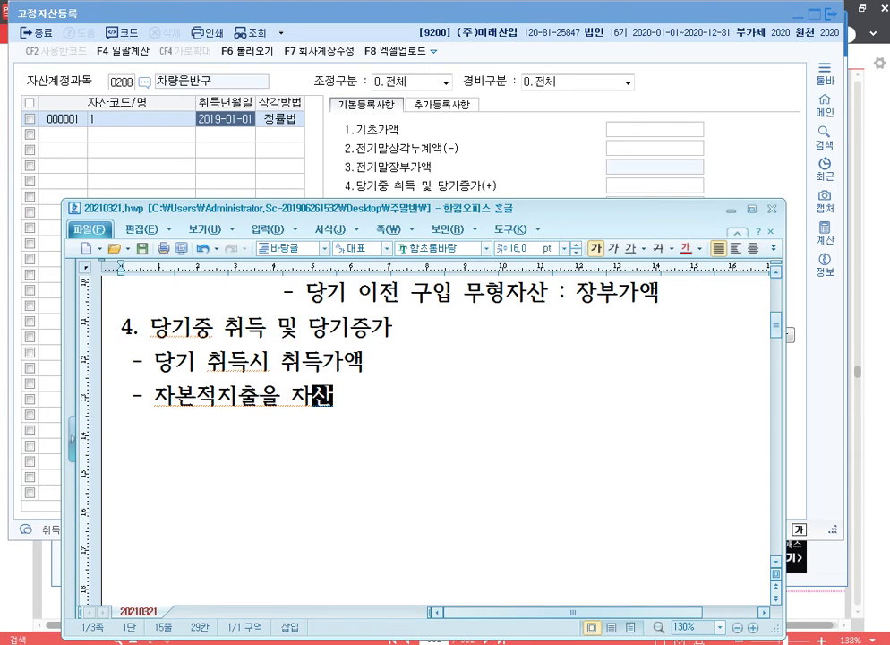
text(한 경우)
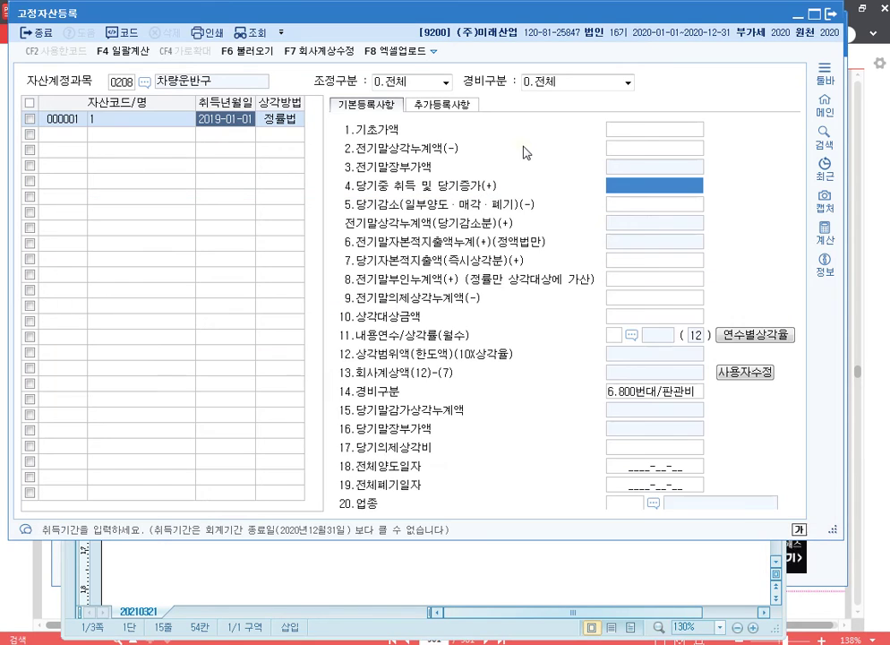
Select the 당기자본적지출액 field in the 고정자산등록 form, then return to the document and add the line "7. 당기자본적지출액(즉시상각분)"
click(525, 154)
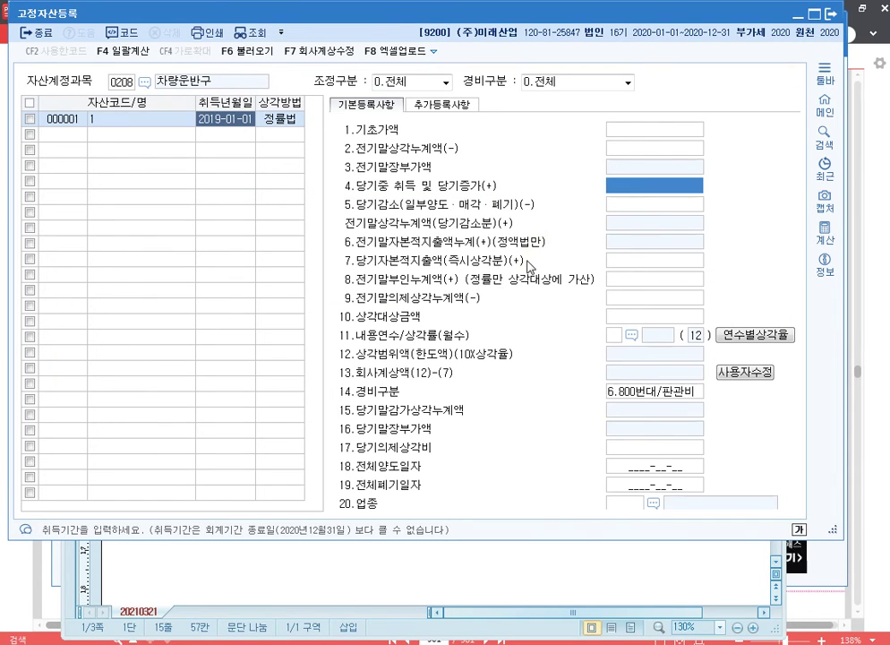
click(686, 264)
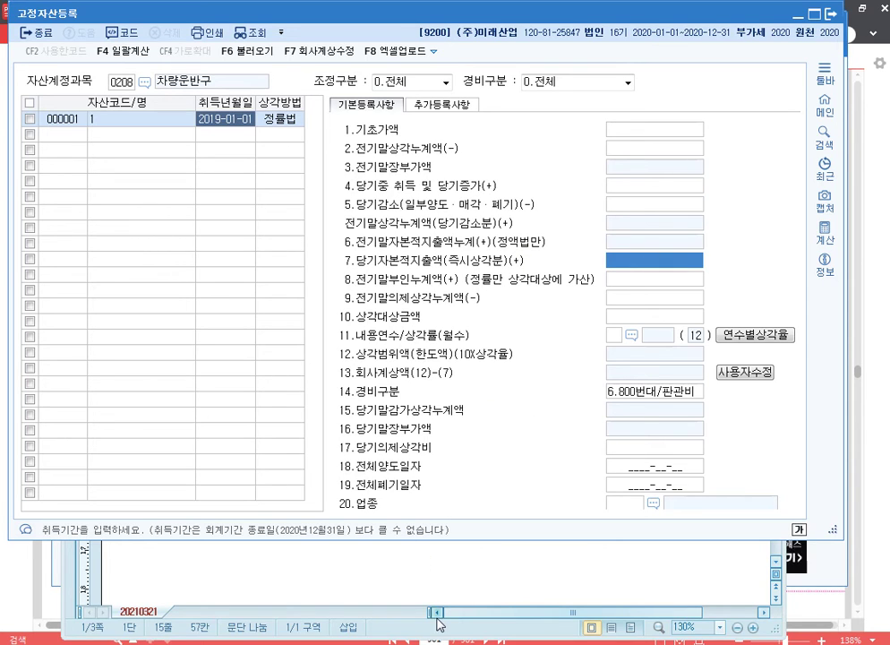
key(alt+Tab)
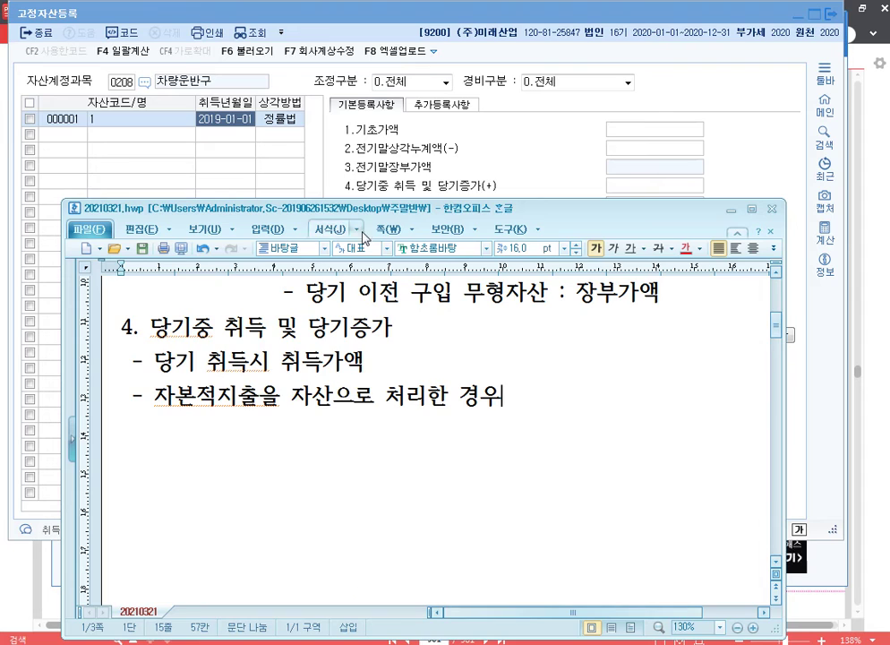
key(Return)
text(7)
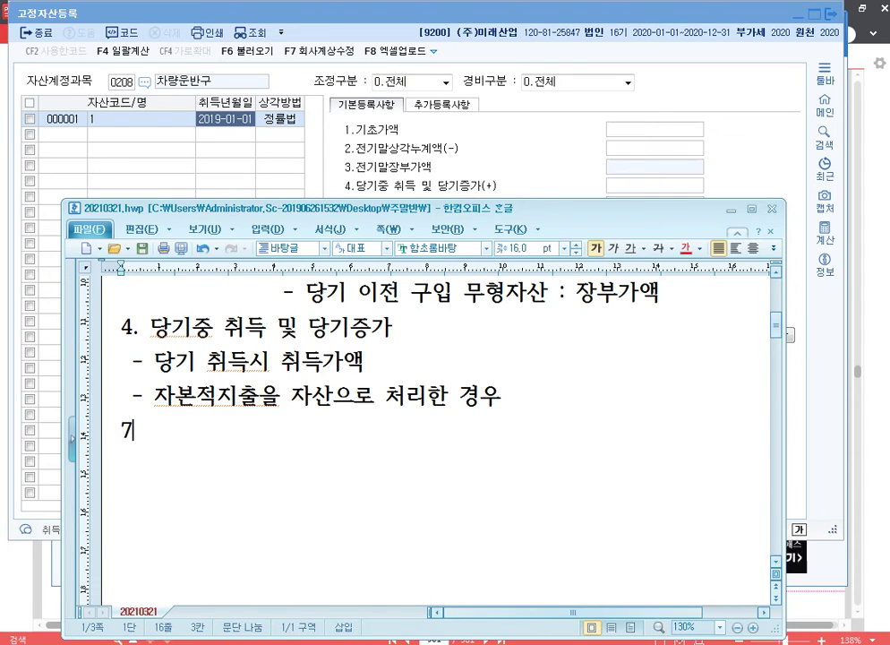
text(. ㄷ당기)
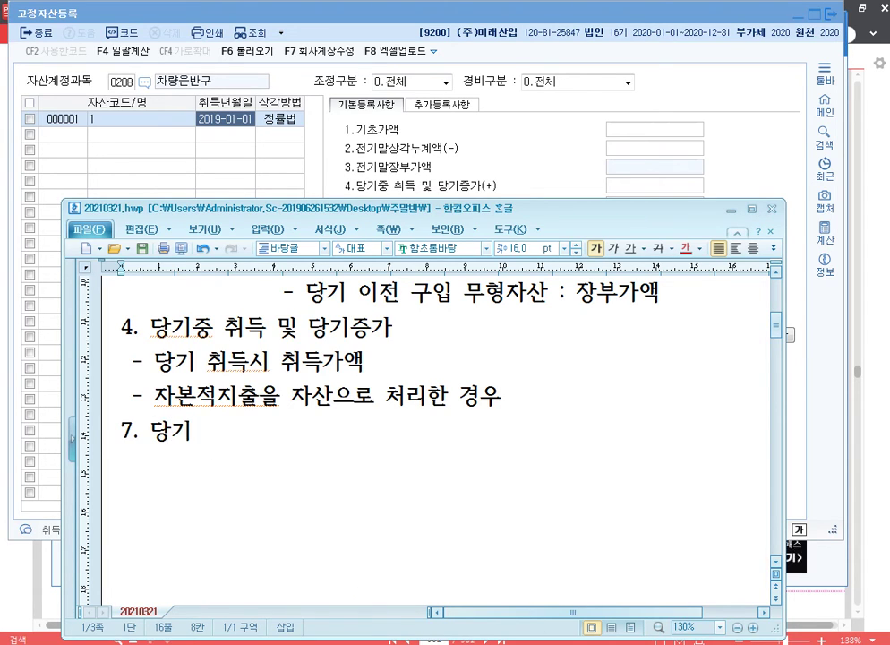
text(자본저적지추)
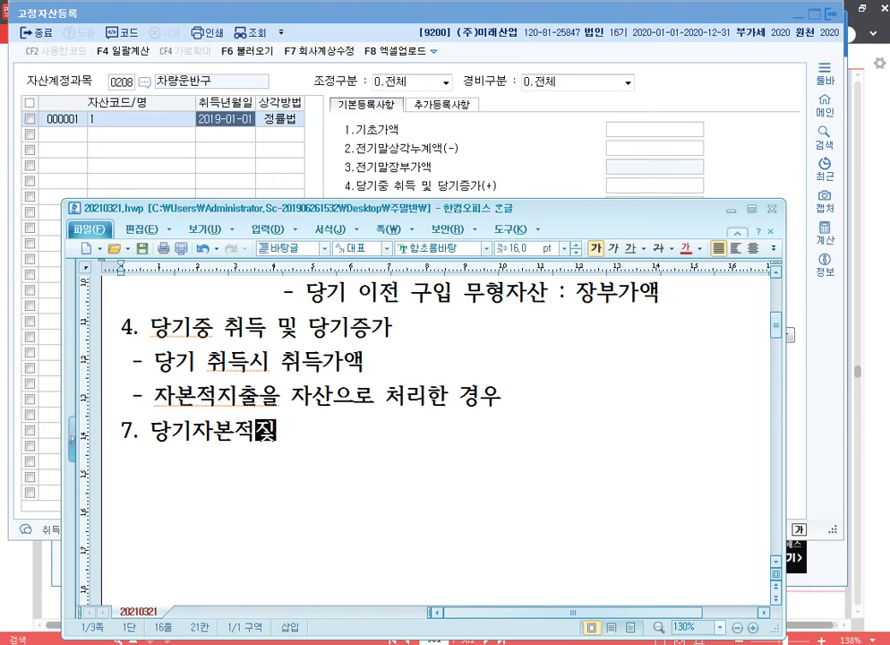
text(출)
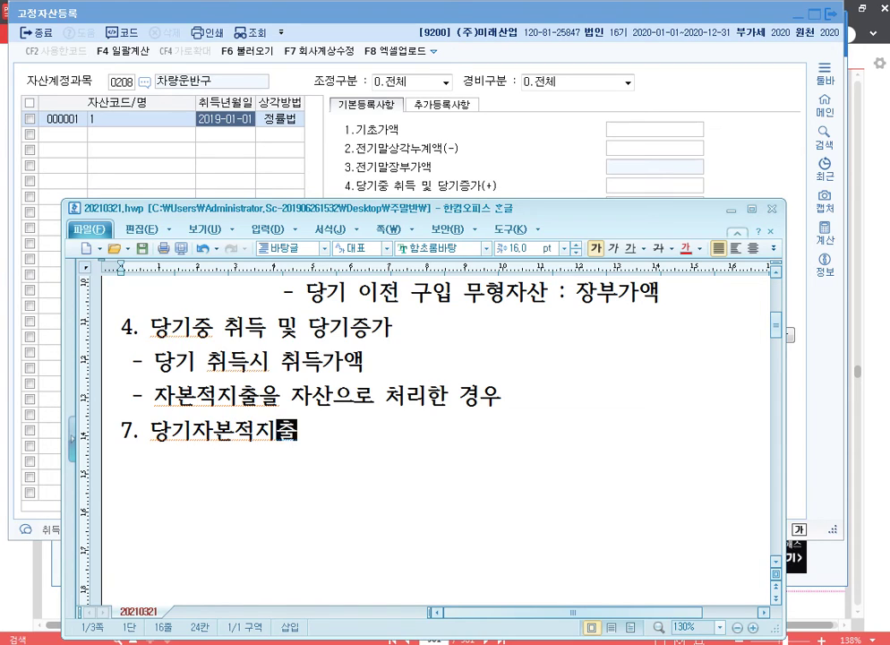
text(액()
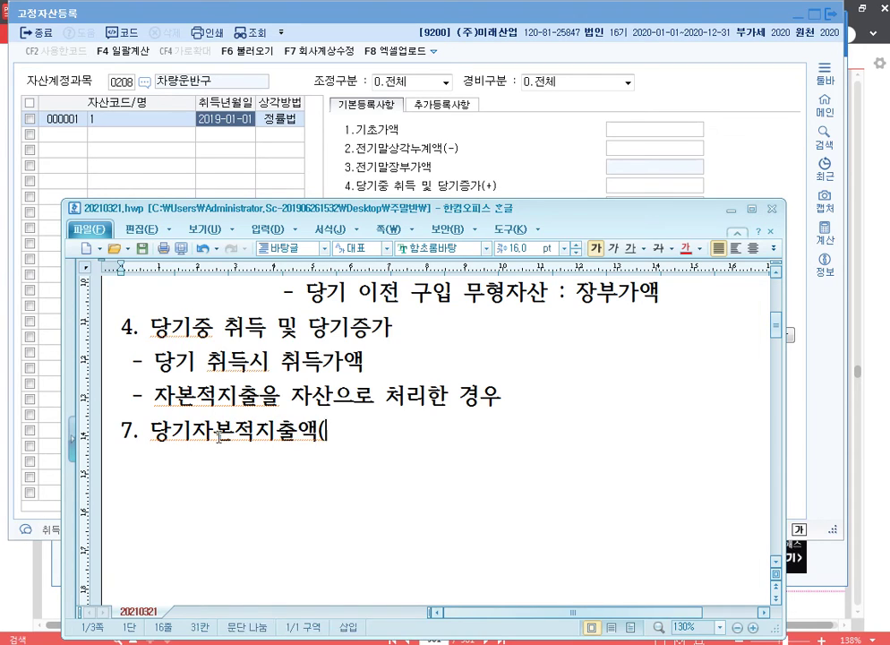
text(즉식상각분))
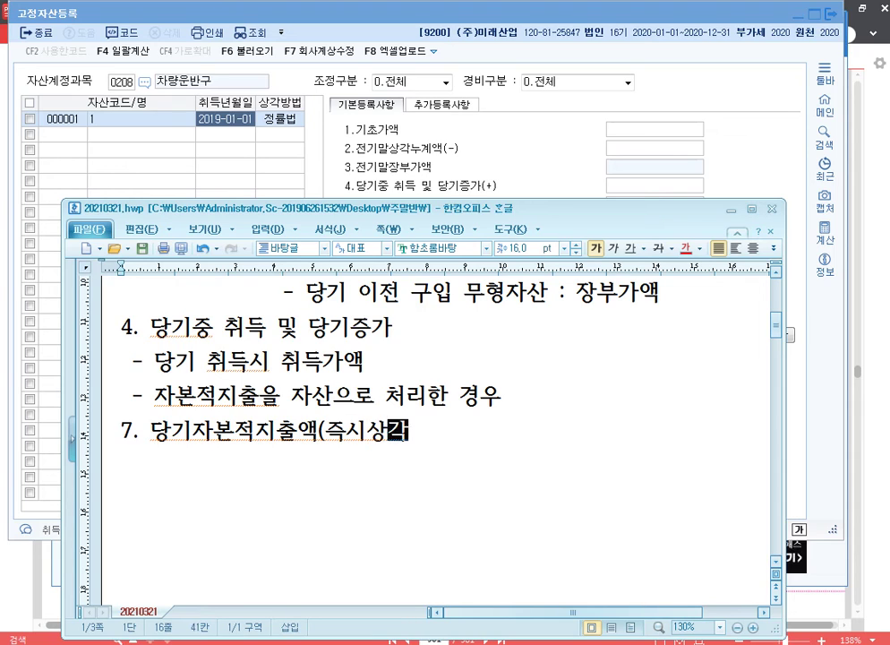
Add the indented sub-item "- 자본적지출을 비용으로 처리한 경우" under item 7
key(Return)
text(- )
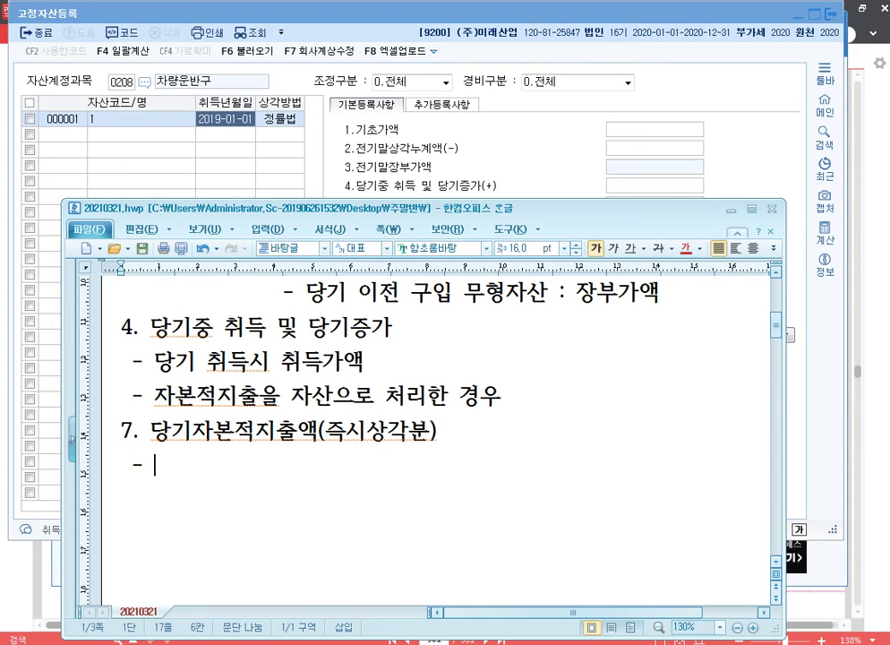
text(자본적지출을)
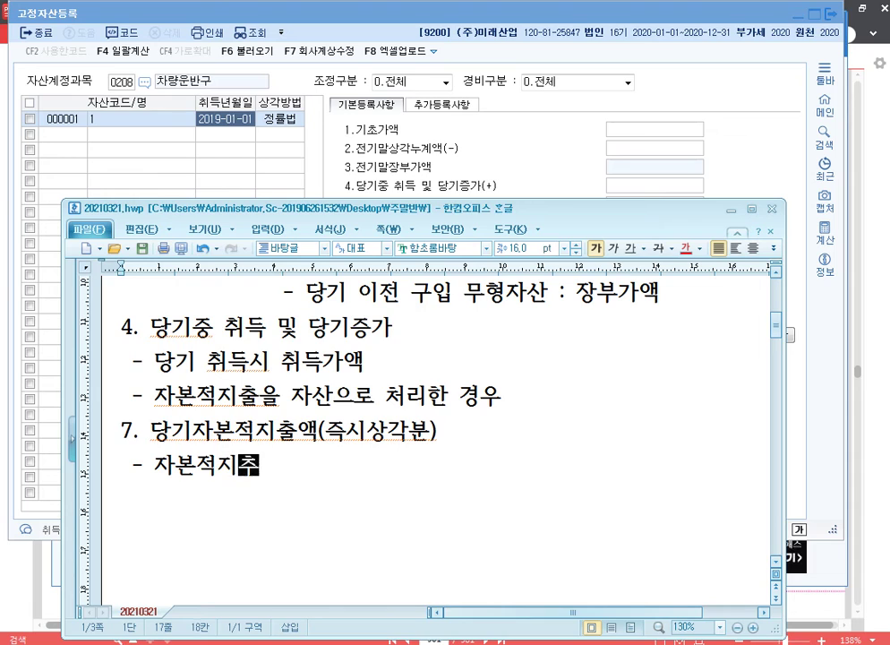
text( 비용으로)
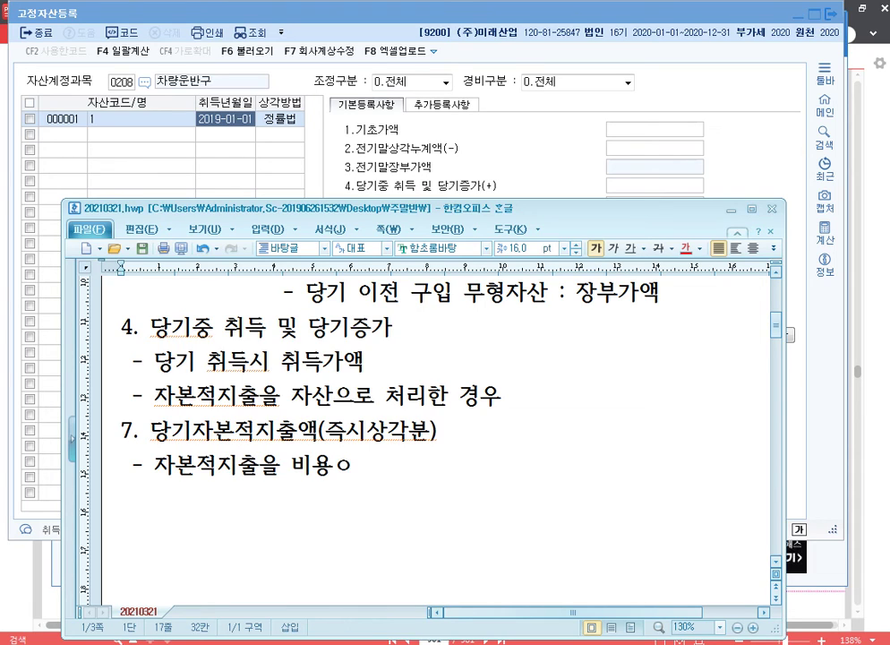
text( 처리한 경우)
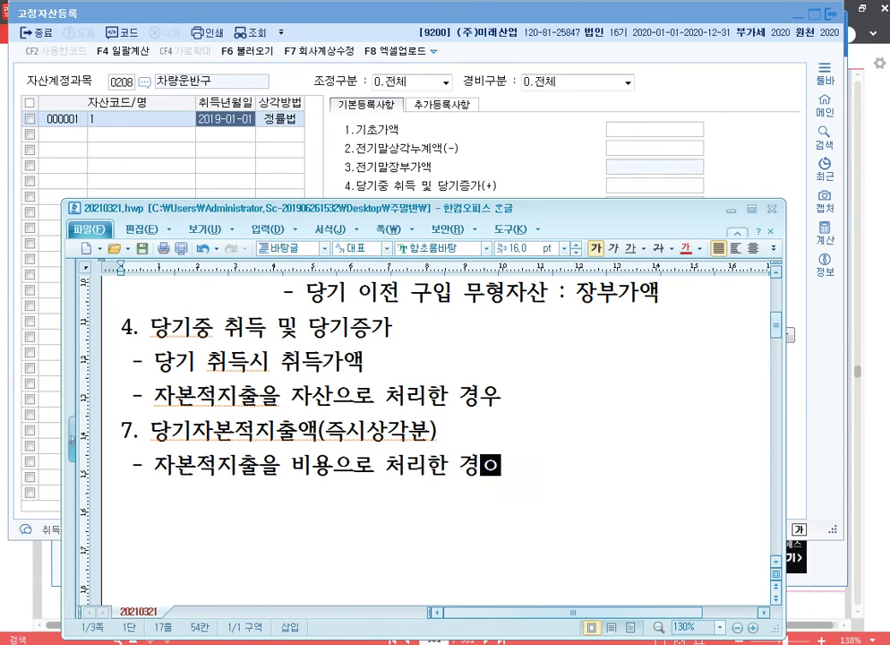
Append " : 즉시상각의제" to the end of the item 7 line
key(Up)
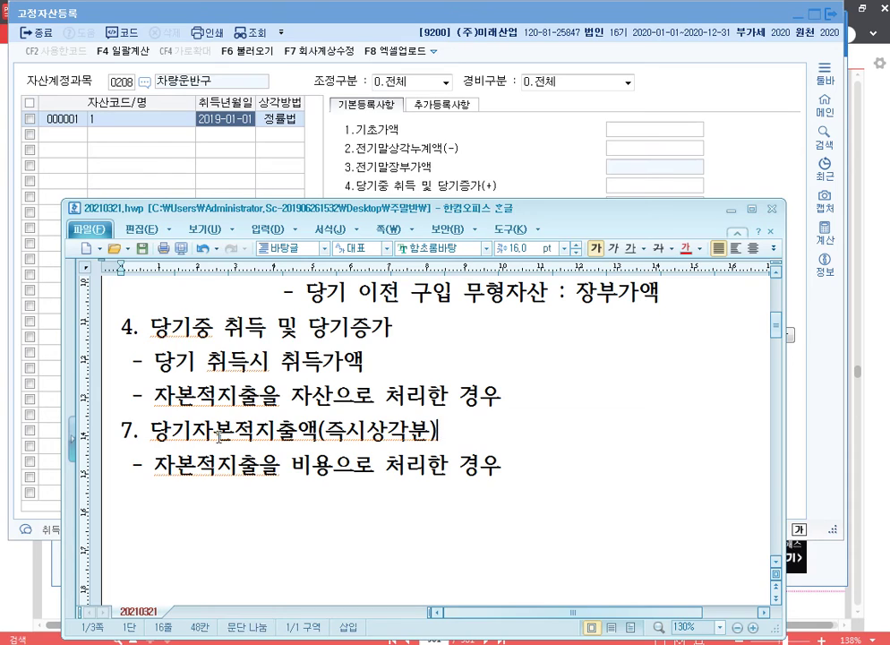
text(: 즉시상가)
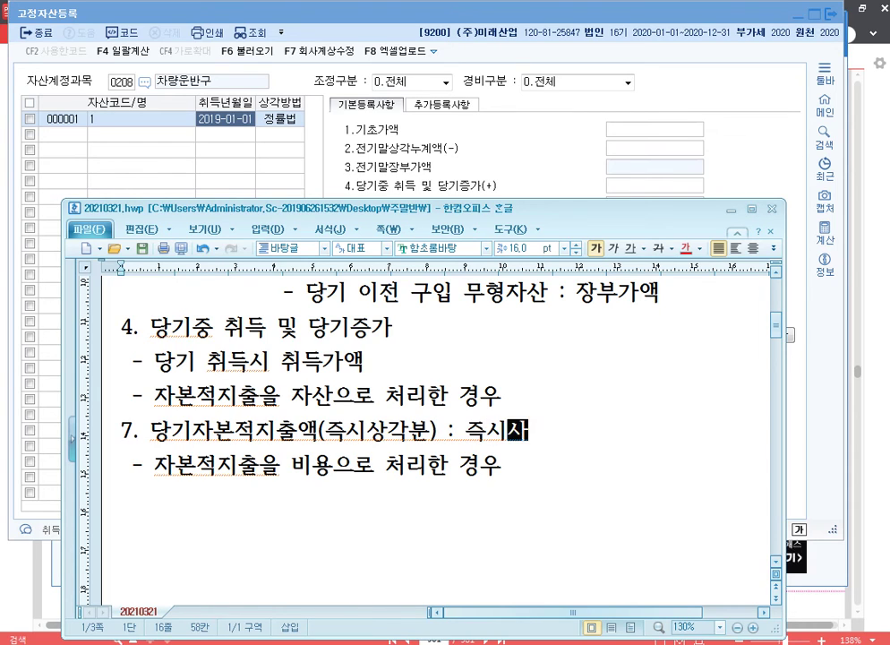
text(각의제)
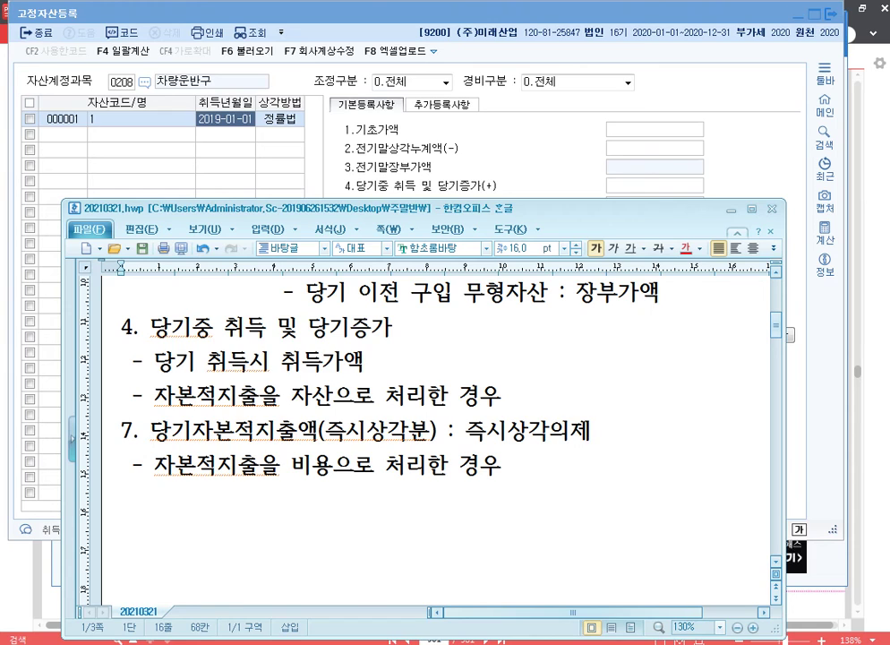
Check the 고정자산등록 form, then add the line "8. 전기말부인누계액 : 전기말까지 감가상각한도초과" to the Hangul notes
click(372, 143)
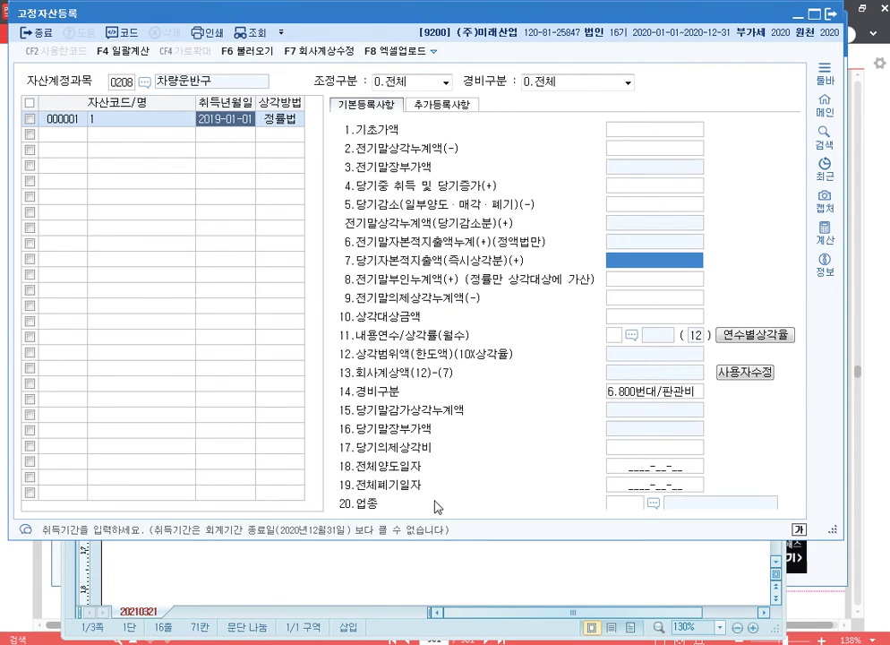
key(alt+Tab)
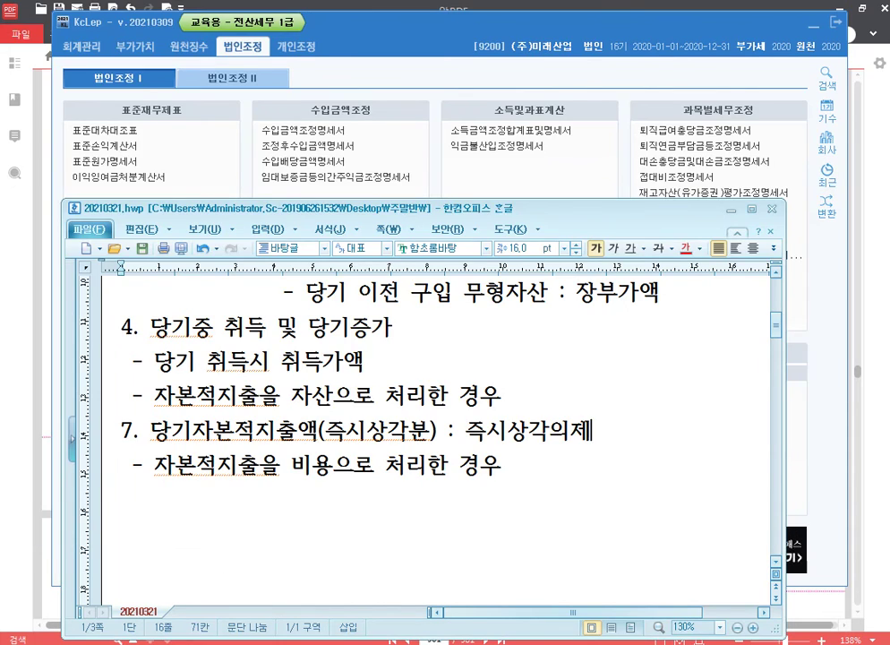
key(alt+Tab)
key(alt+Tab)
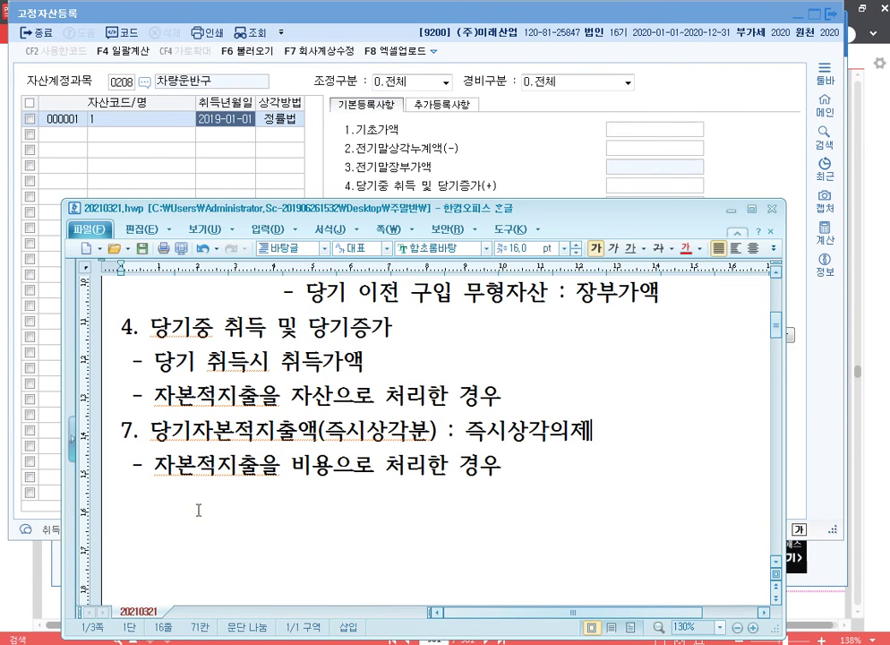
text(8)
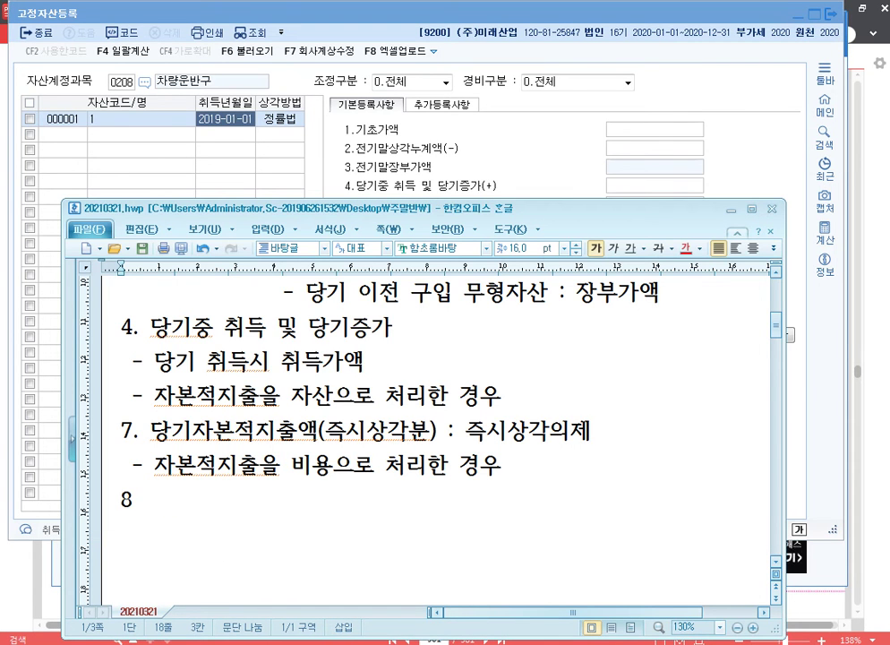
text(.)
text( 전기말부인)
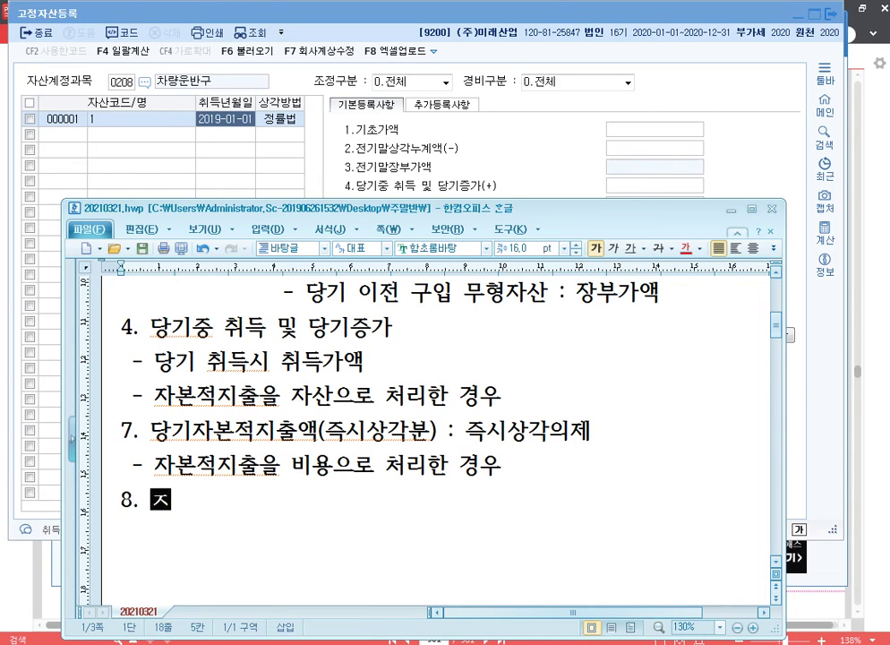
text(누계)
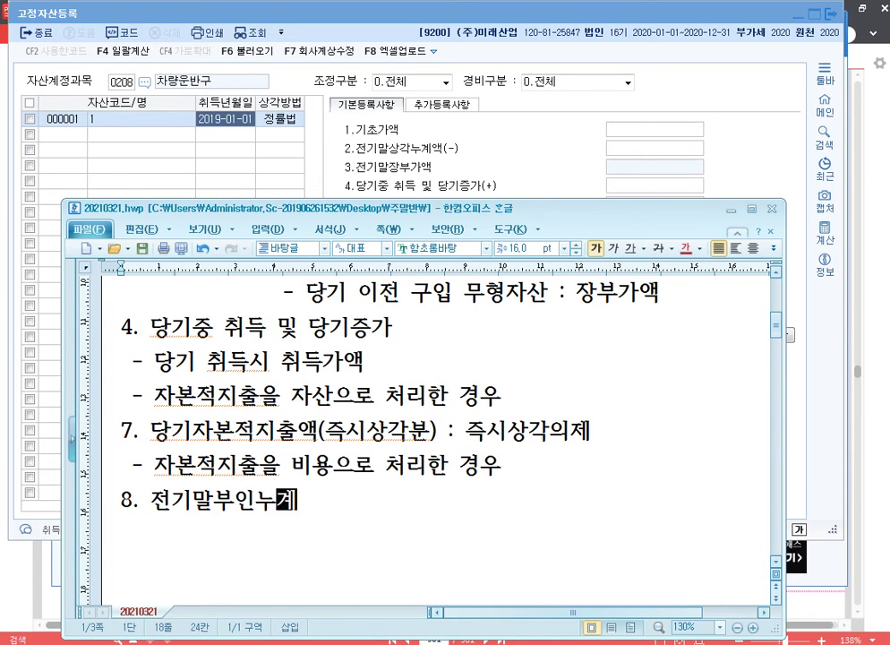
text(액 : 저전)
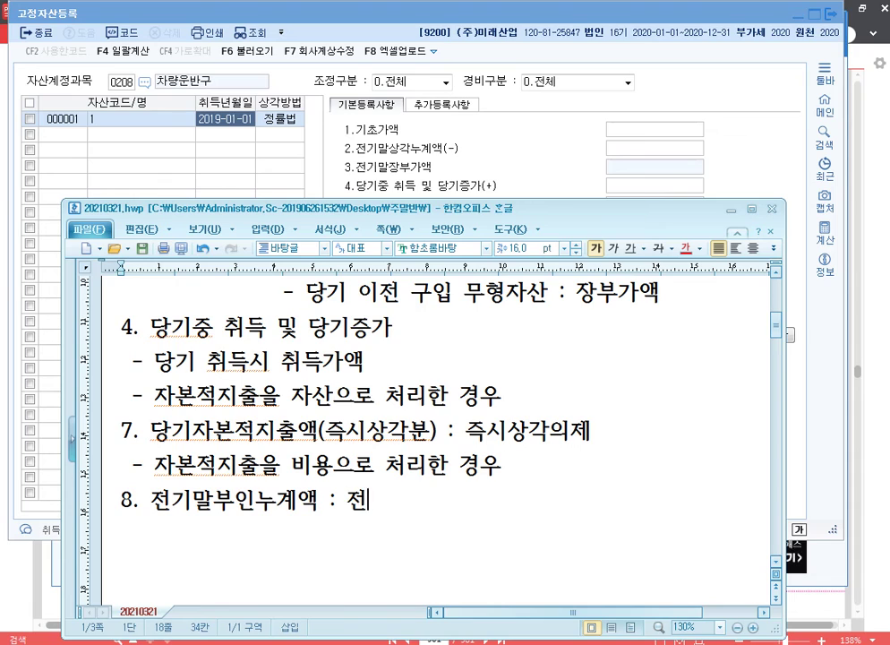
text(기말까지 감가)
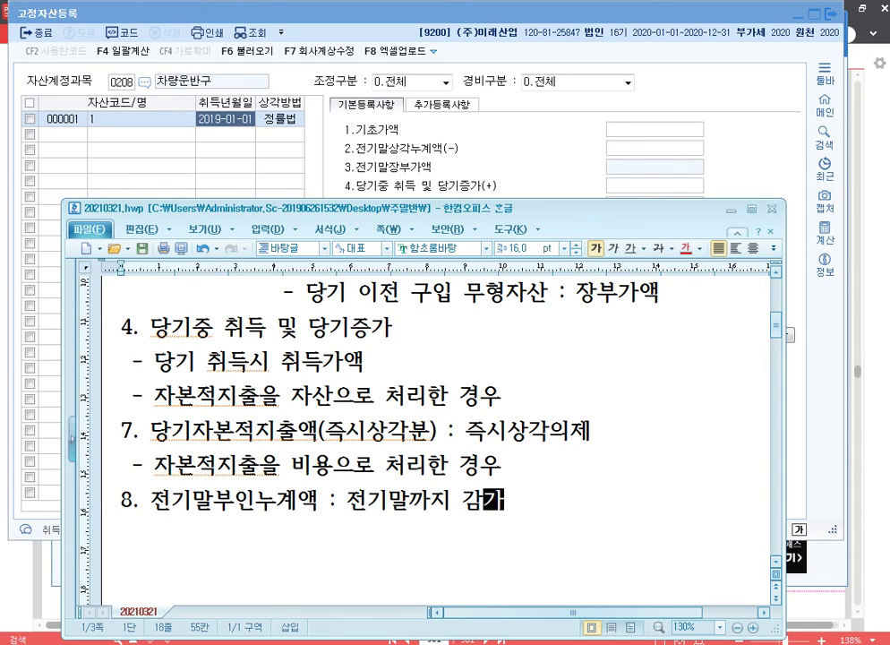
text(상각한도초과)
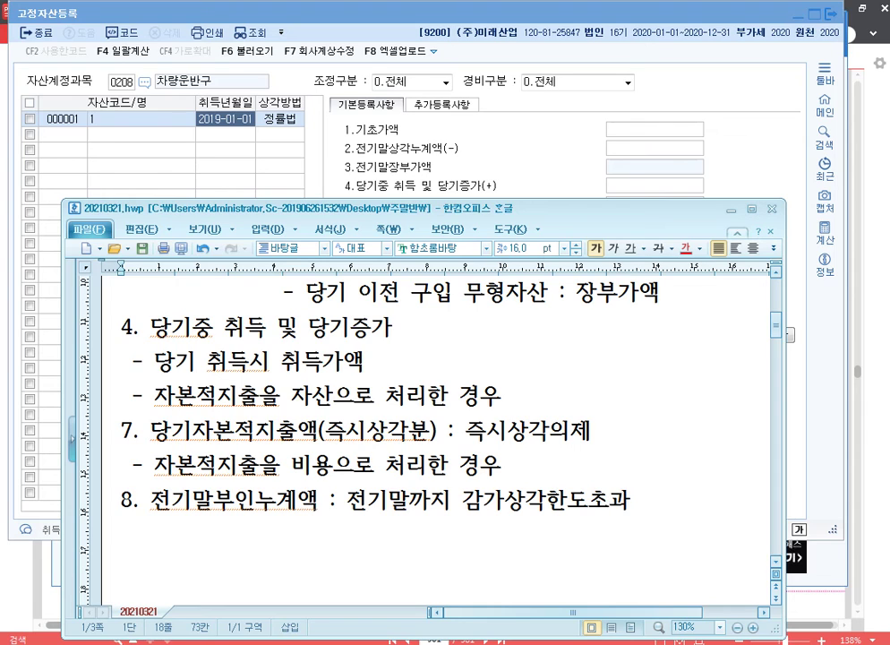
Add several blank lines below item 8 and place the cursor on the line directly beneath it
scroll(170, 448, down, 1)
scroll(169, 448, down, 2)
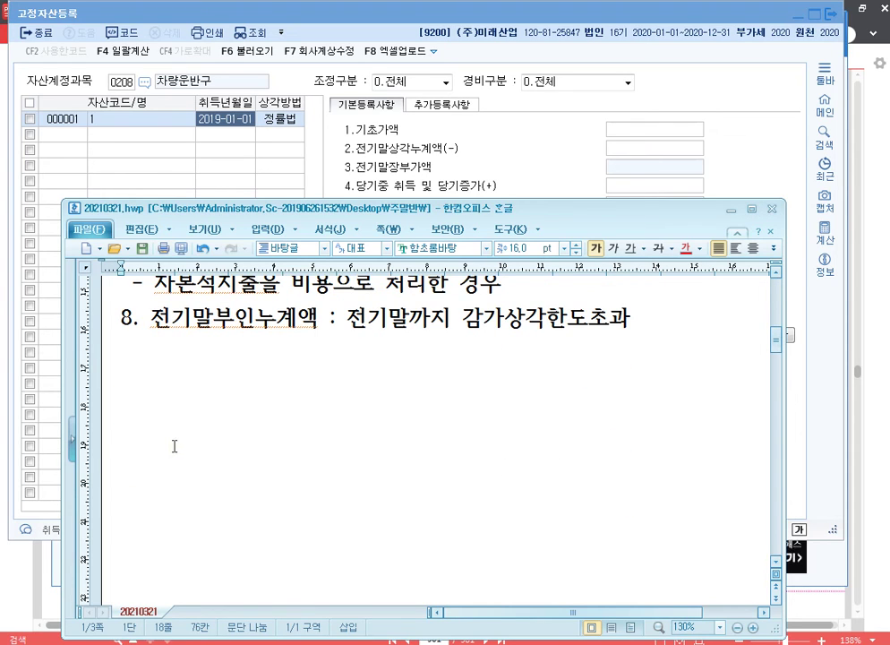
key(Return)
key(Return)
key(Return)
key(Return)
key(Return)
key(Return)
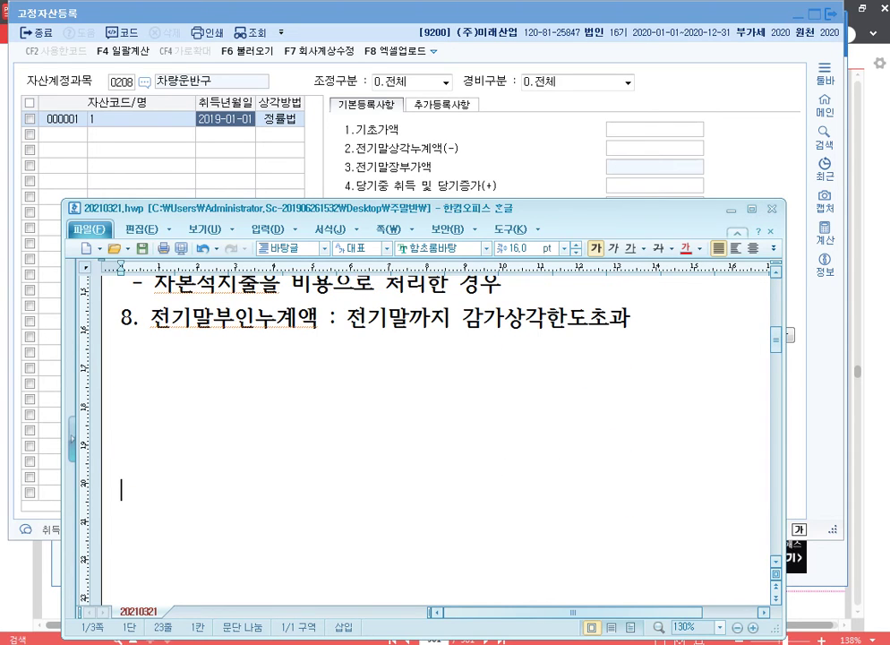
click(156, 350)
key(Return)
key(Return)
Switch to the 고정자산등록 form in KcLep and select the 전기말부인누계액 field
key(alt+Tab)
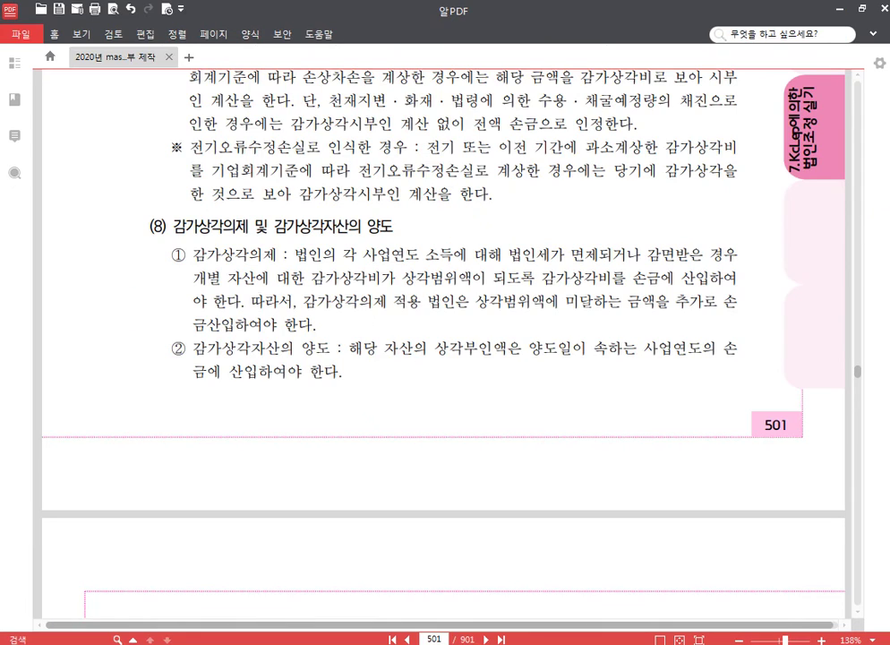
key(alt+Tab)
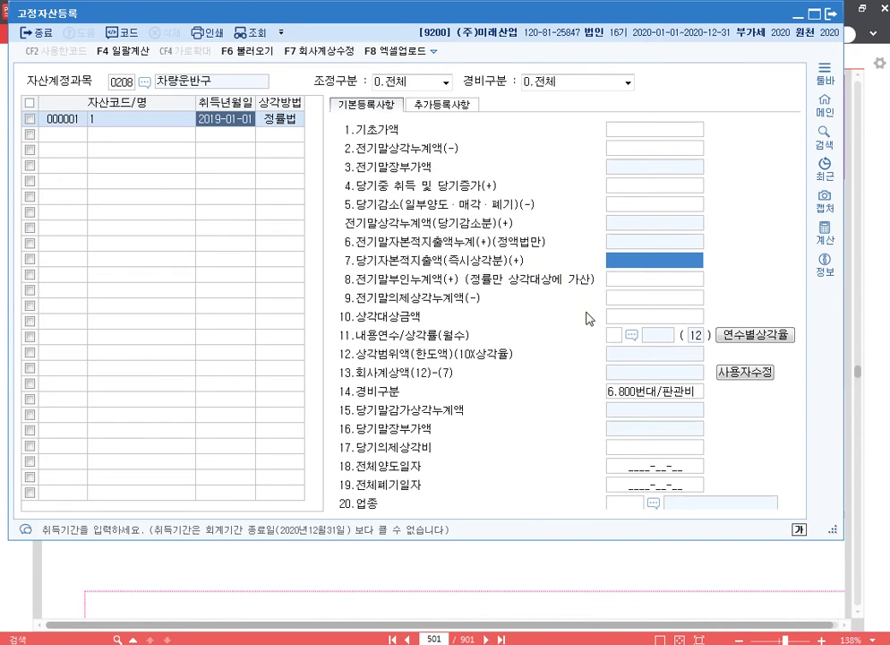
click(629, 281)
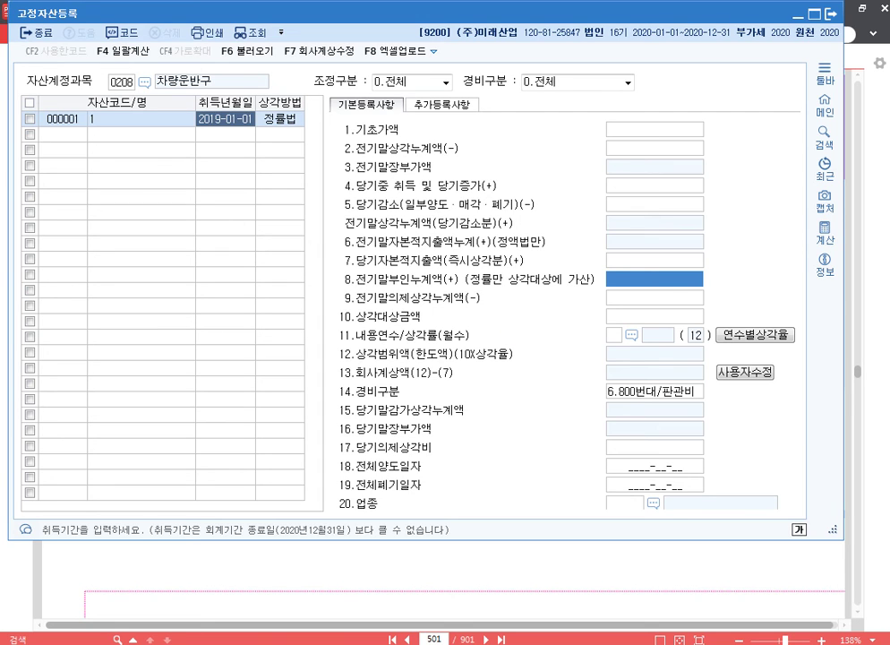
Return to the Hangul document and add the line "9. 전기말의제상각누계액 : 전기말까지 감가상각의제"
key(alt+Tab)
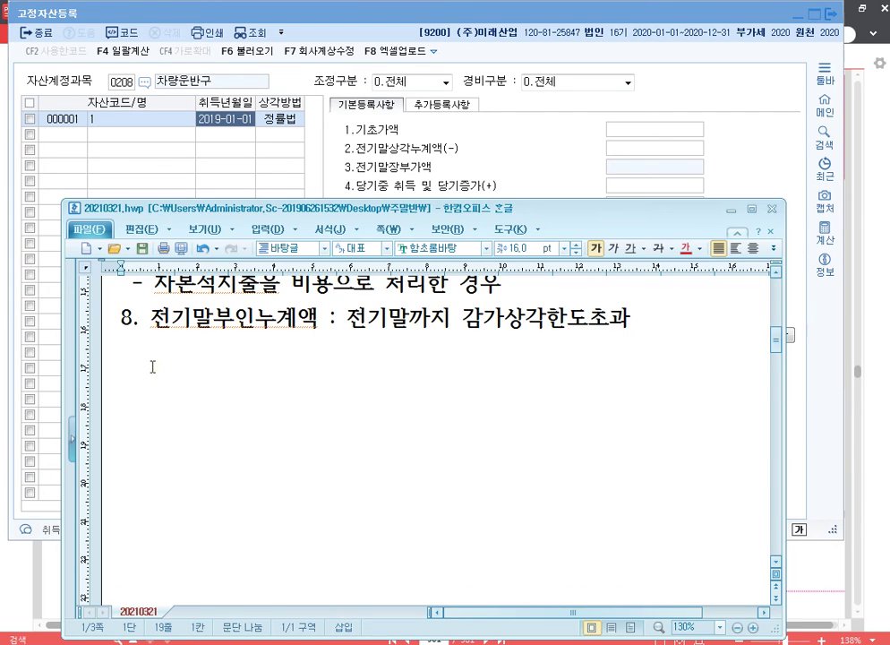
text(9. 전기마)
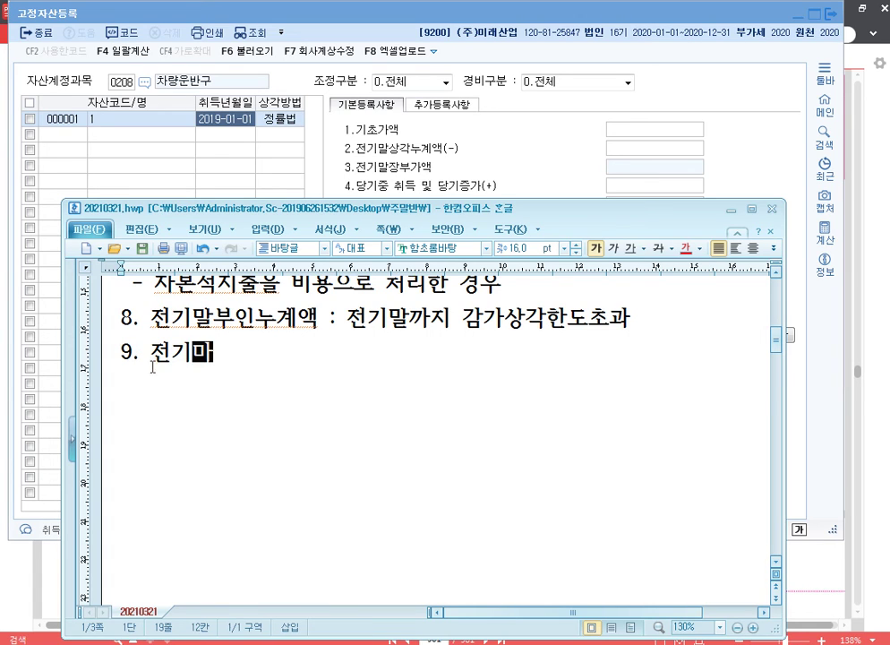
text(말의제상각누계)
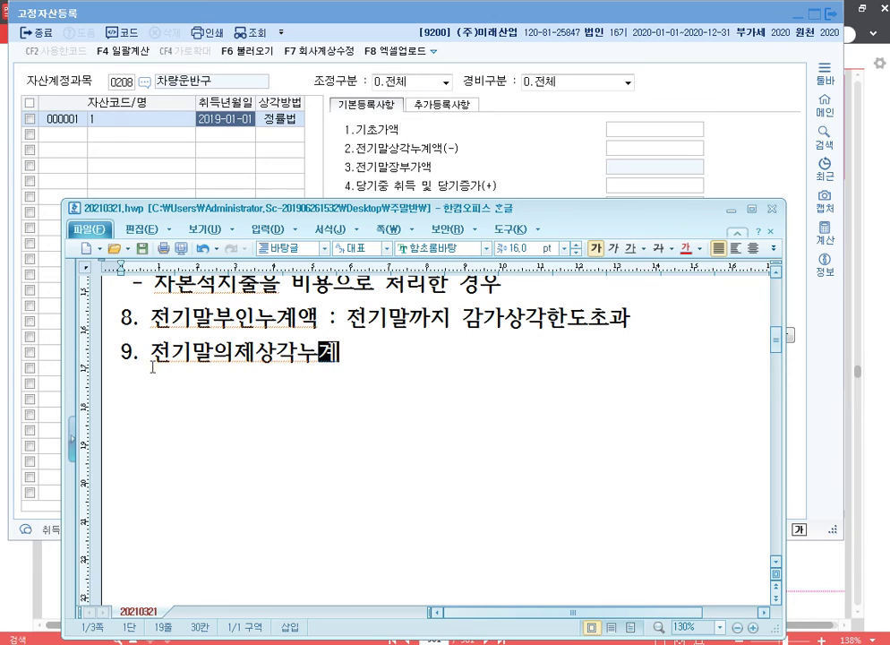
text(액 :)
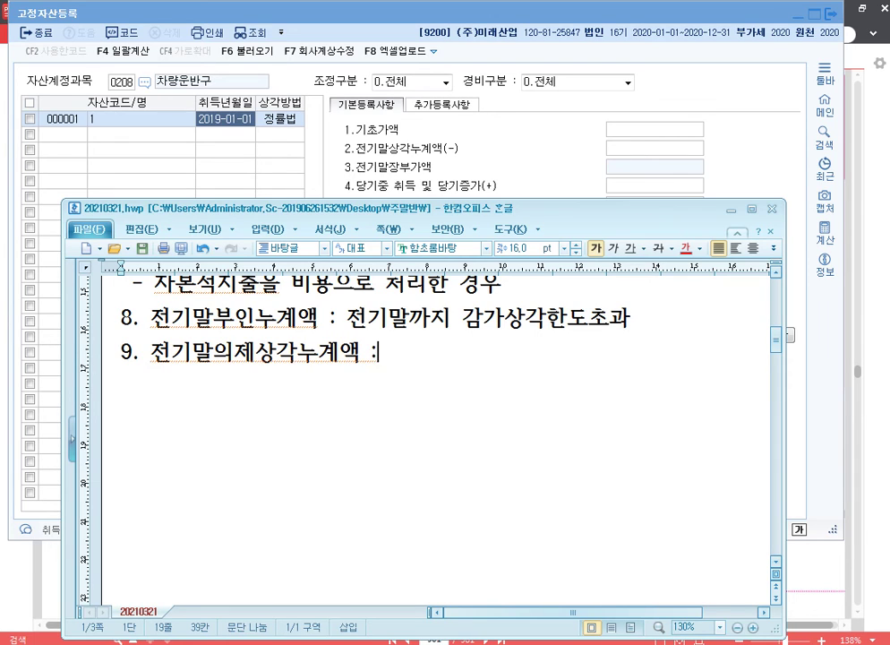
text( 전기말까)
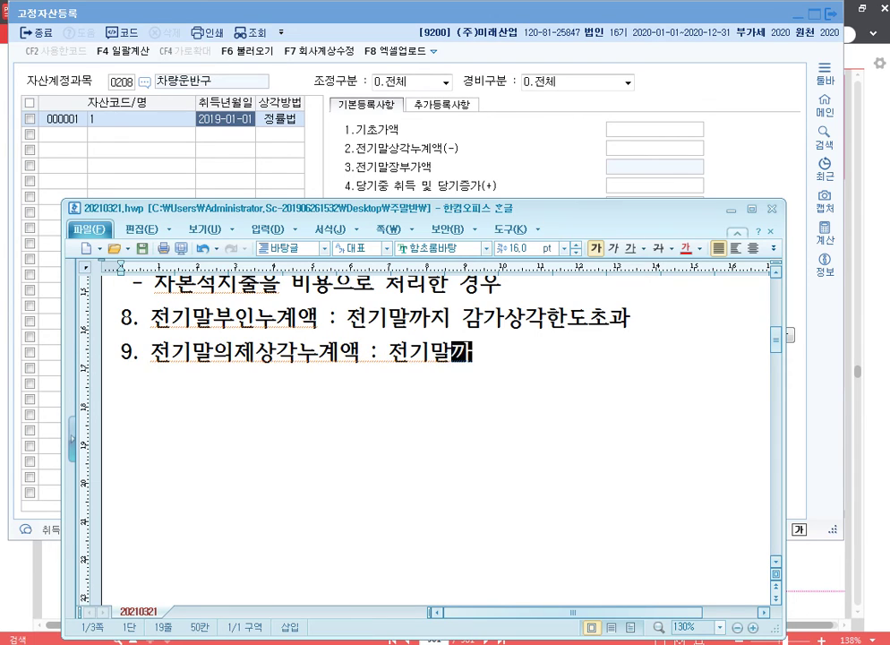
text(지 감가상ㄱ)
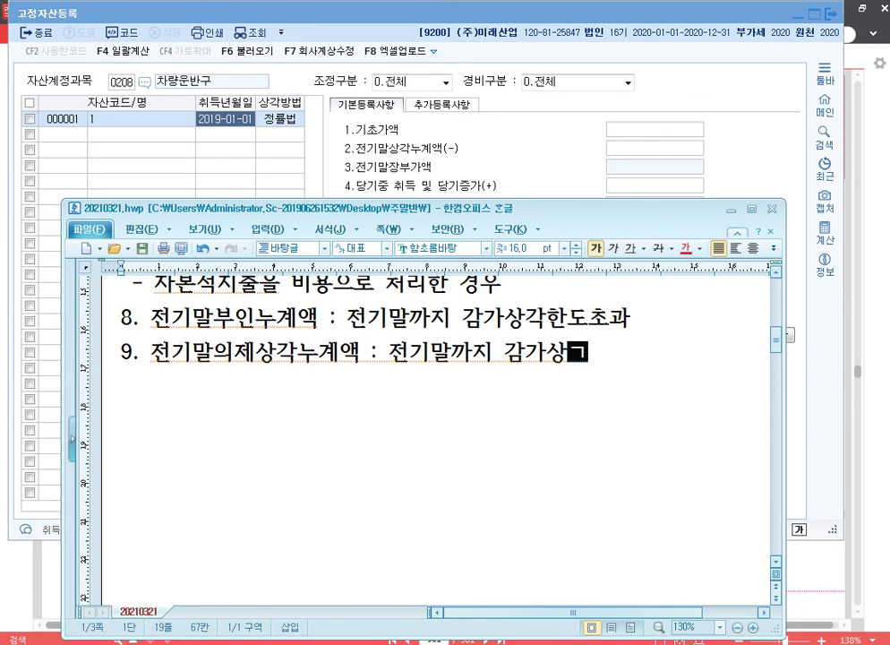
text(각의제)
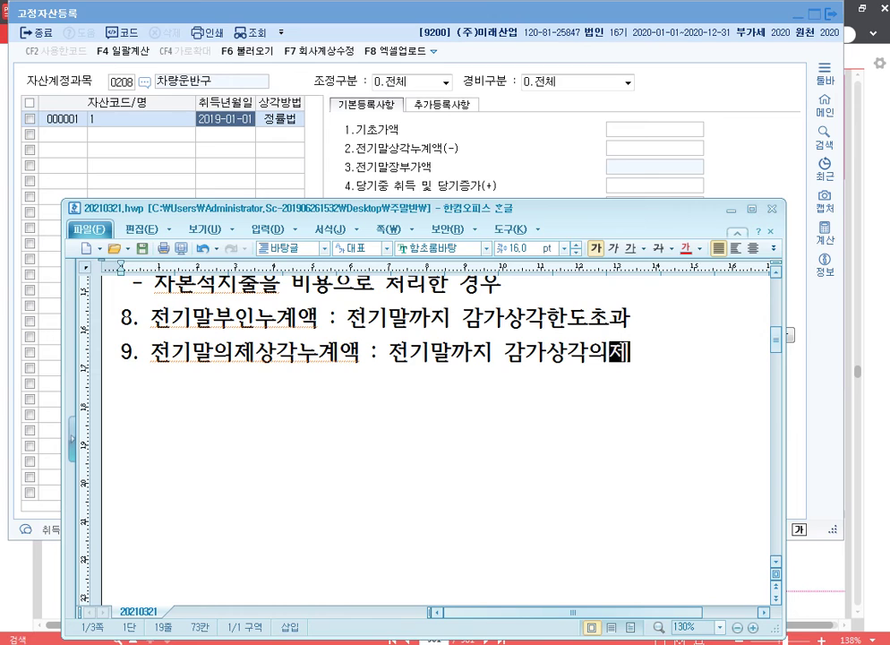
Add "(전기말까지 손금산입한 감가상각비 잔액)" beneath item 9's explanation and widen the document window to fit the line
key(Return)
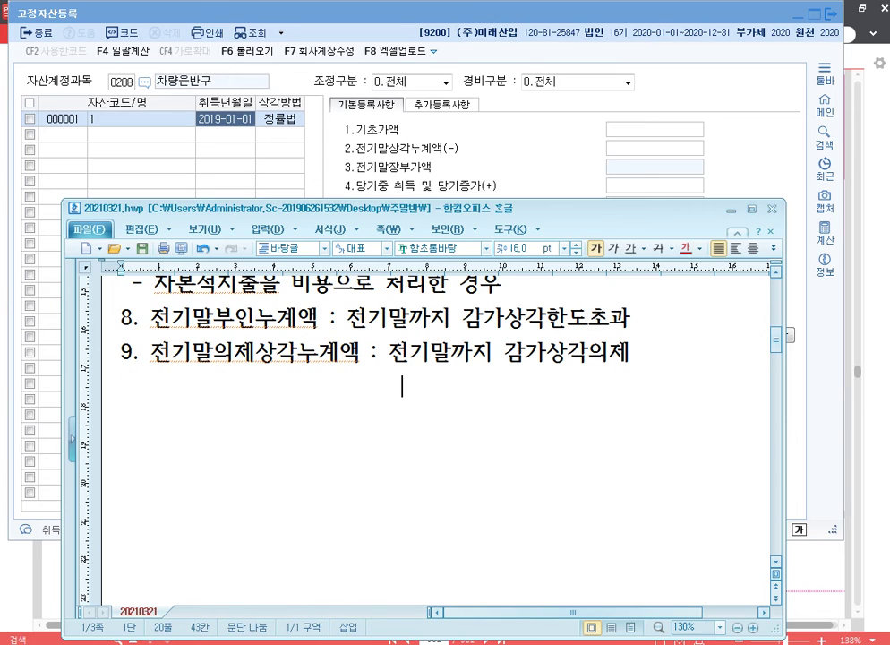
text((전)
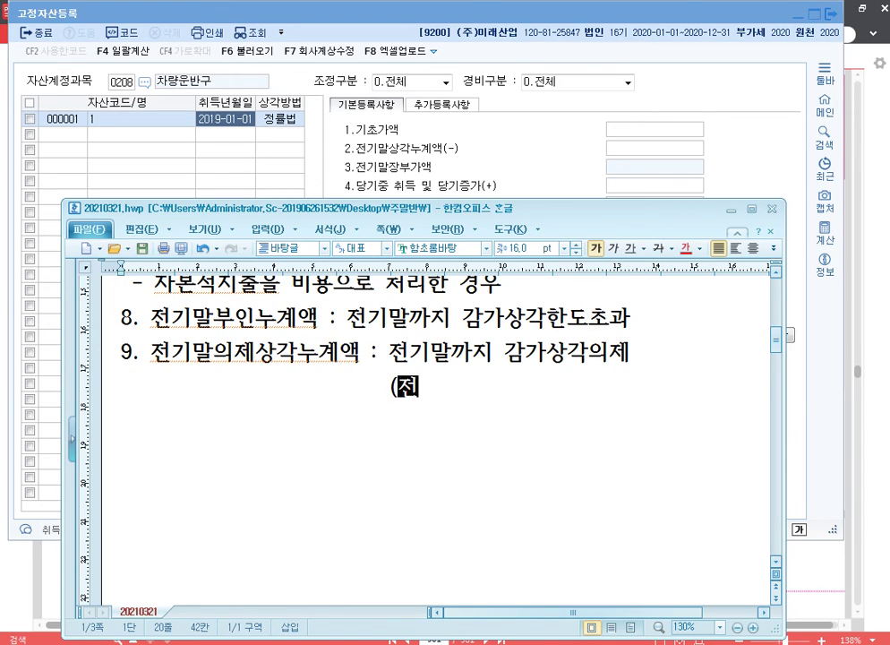
text(기말까지 손금)
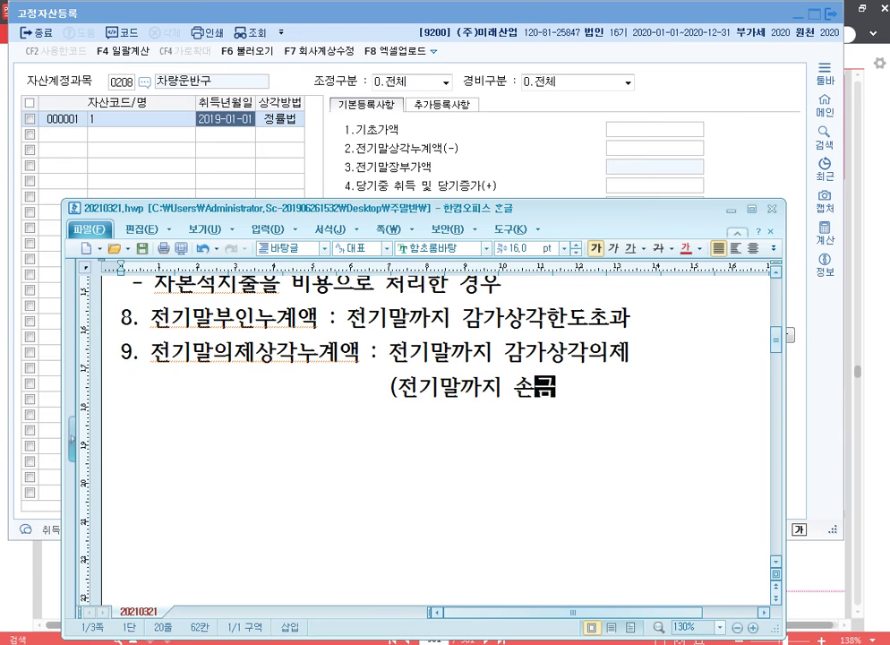
text(산입하ㄴ 감가상)
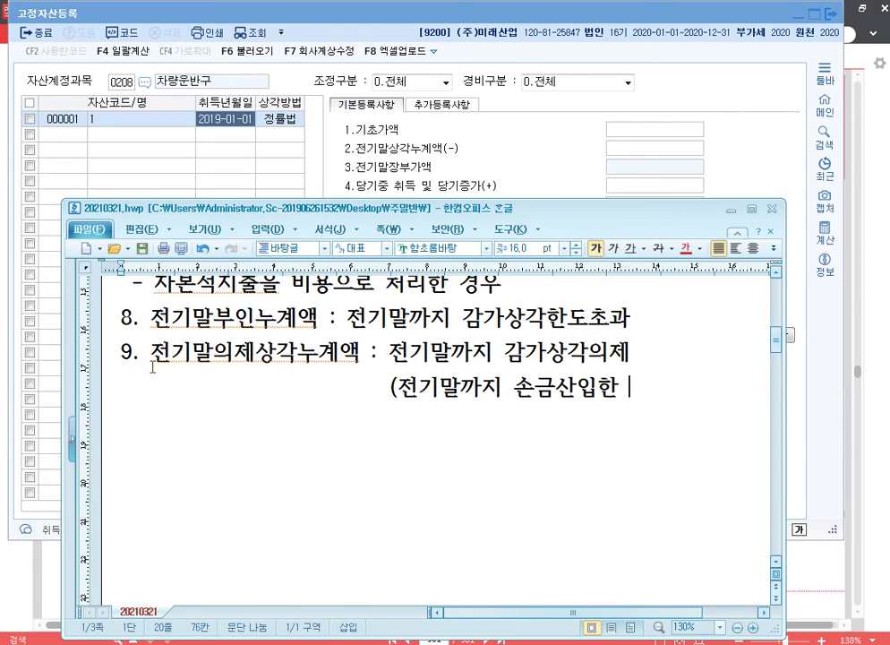
text(각비))
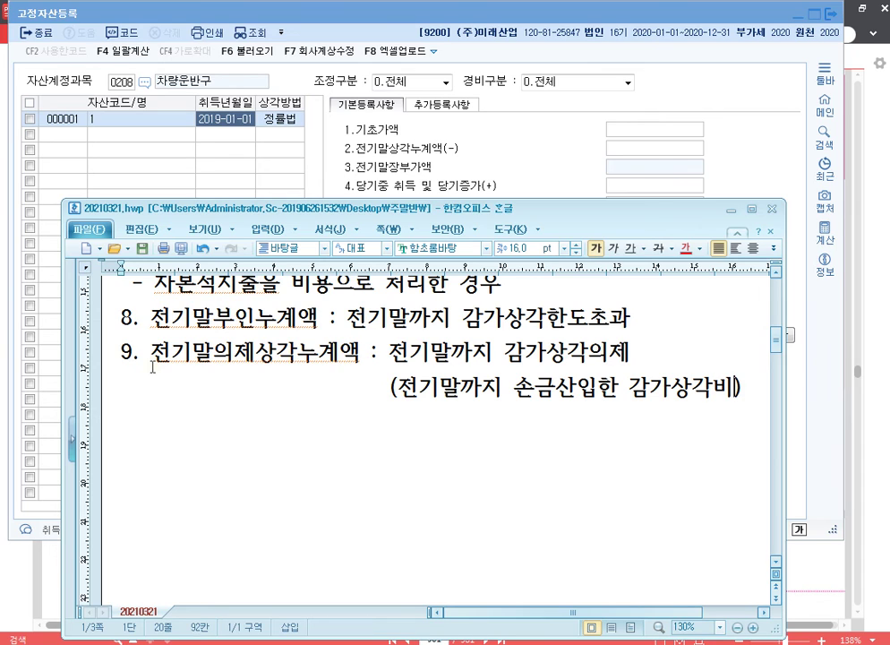
key(Left)
text(자내)
key(BackSpace)
key(BackSpace)
key(BackSpace)
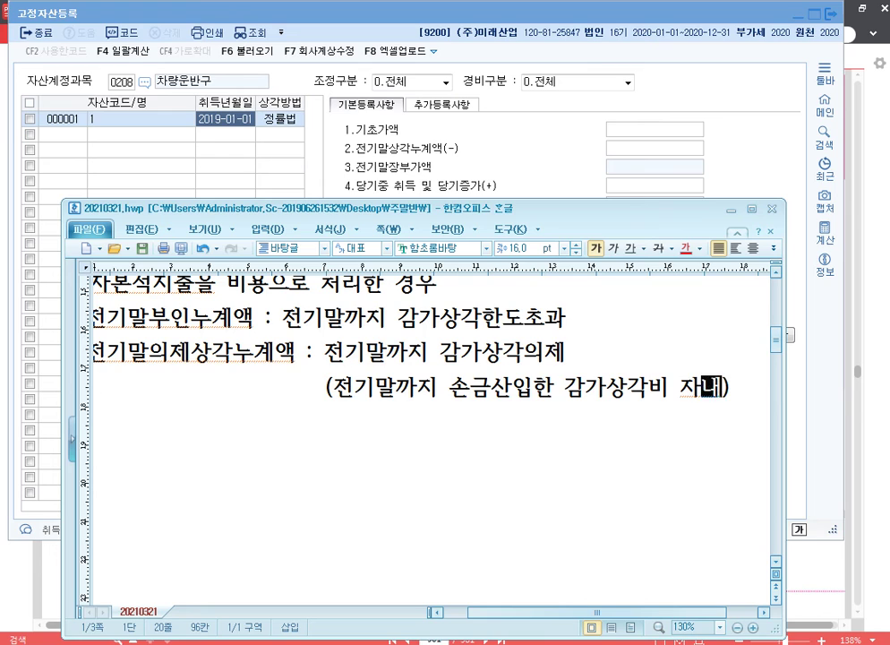
text(ㅈ)
text(잔액)
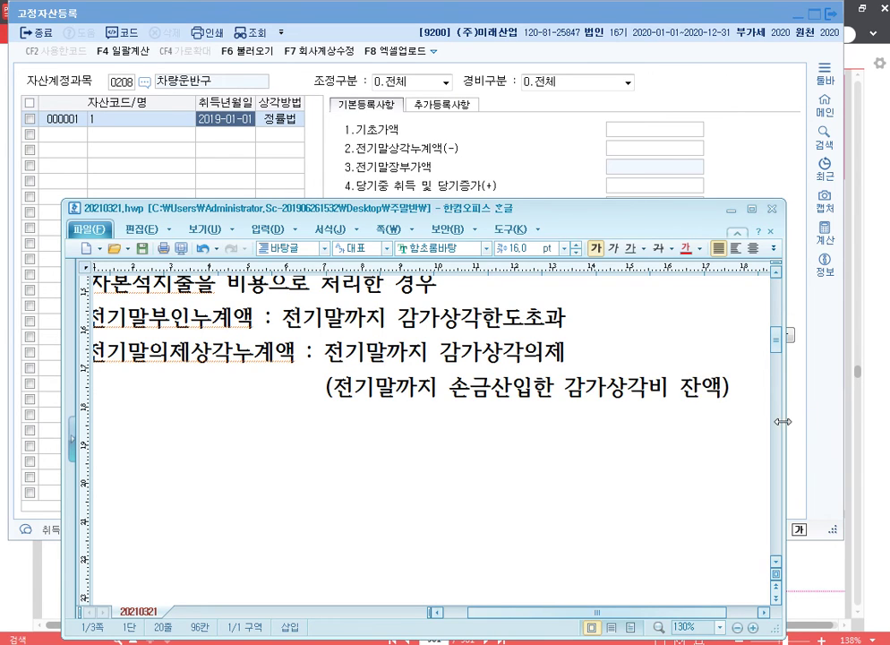
drag(787, 421, 857, 418)
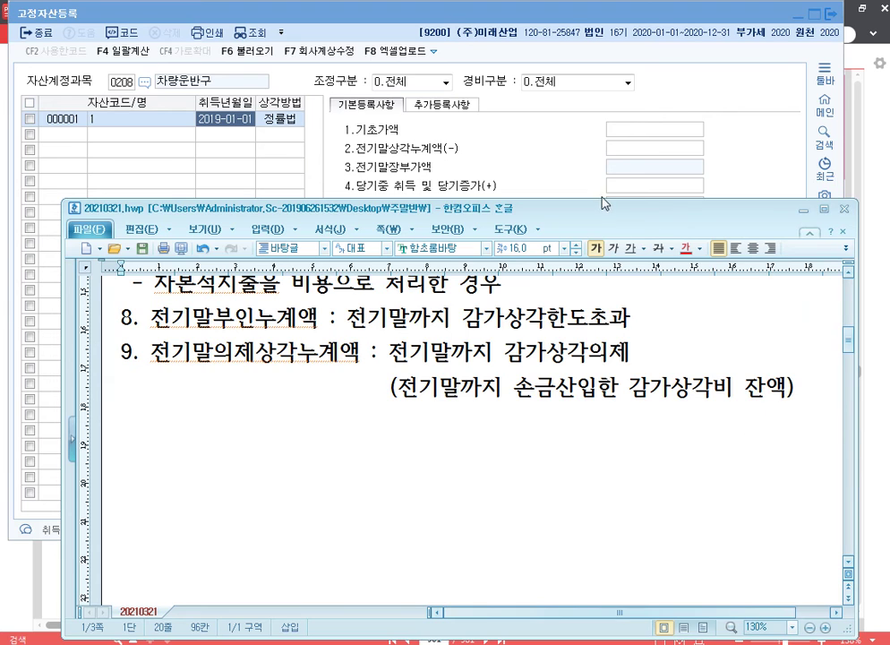
Consult the 고정자산등록 form, then add the line "13. 회사계상액 : 당기 감가상각누계액 증가분" to the Hangul notes
key(shift+Left)
click(527, 193)
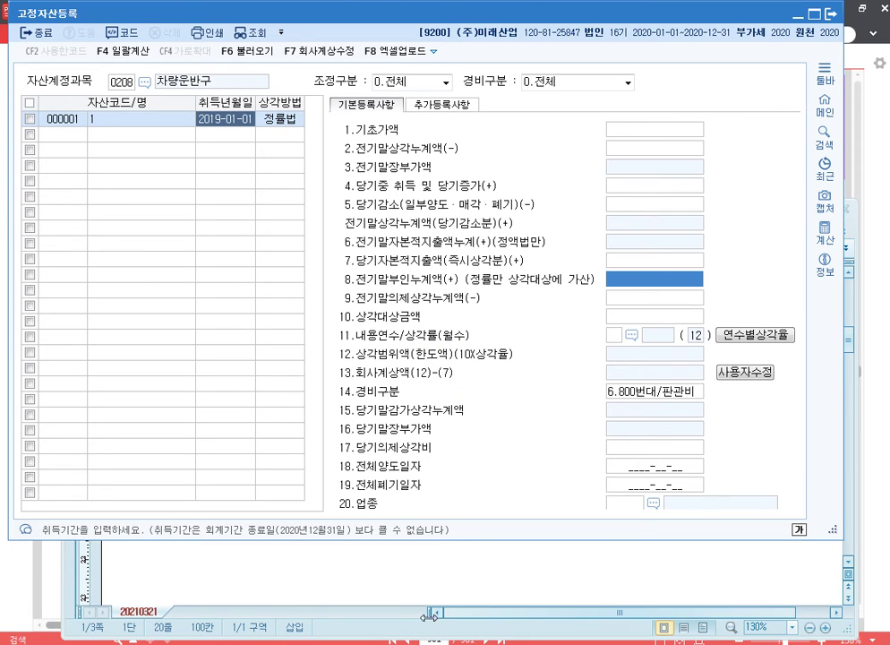
mouse_move(360, 644)
key(alt+Tab)
key(Return)
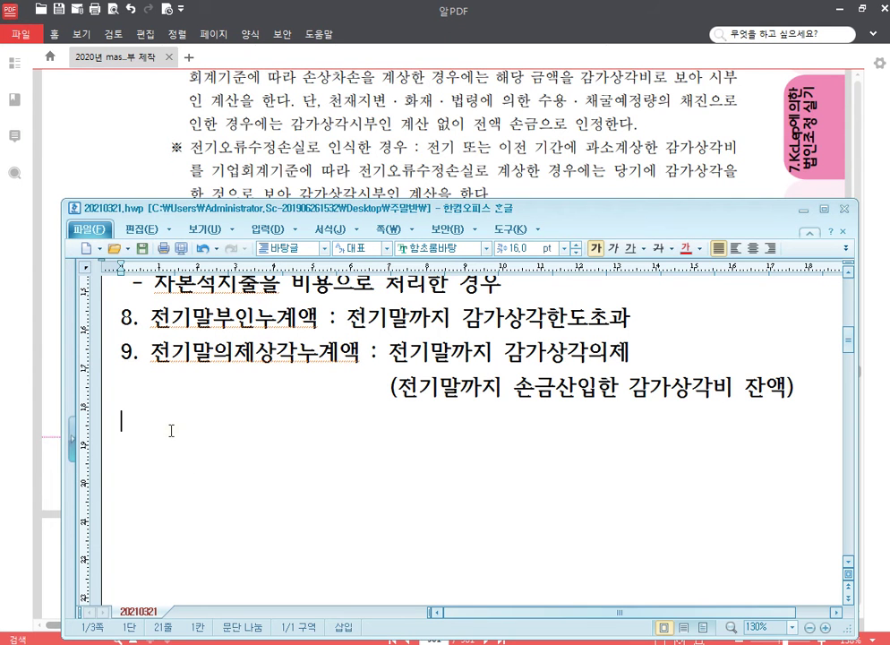
text(13. 회사계상액)
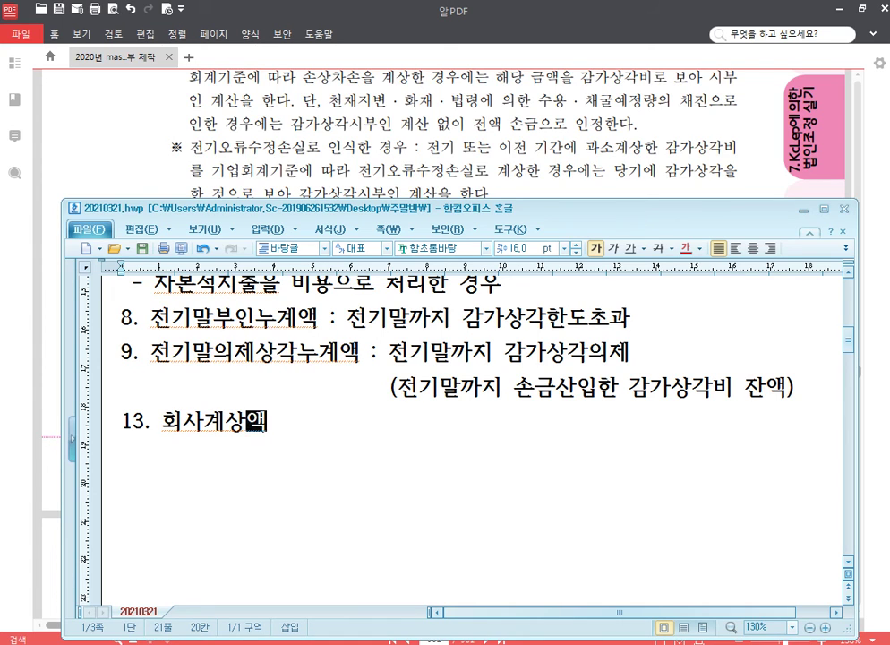
text( : 당기 감갓)
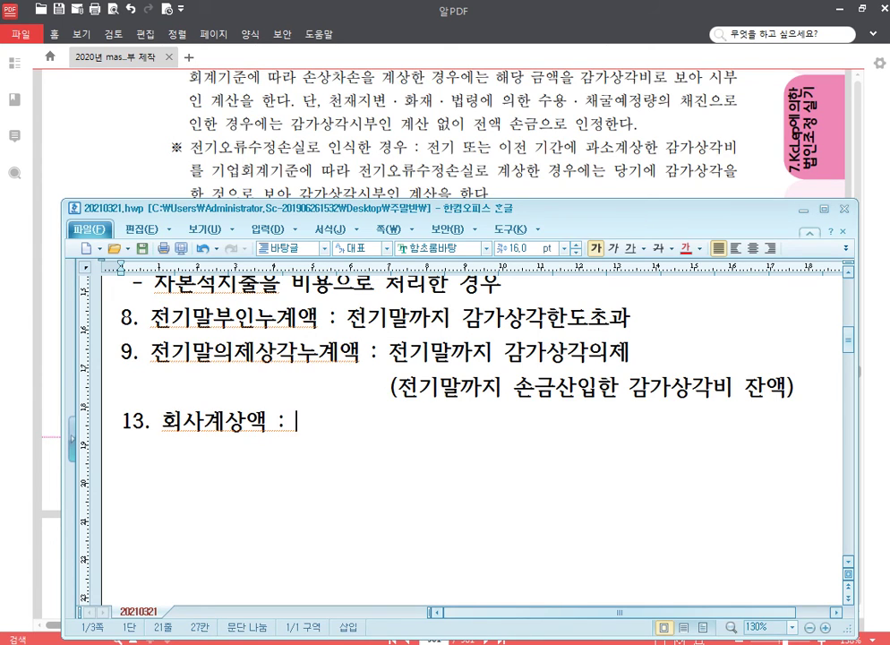
text(상각누계액 )
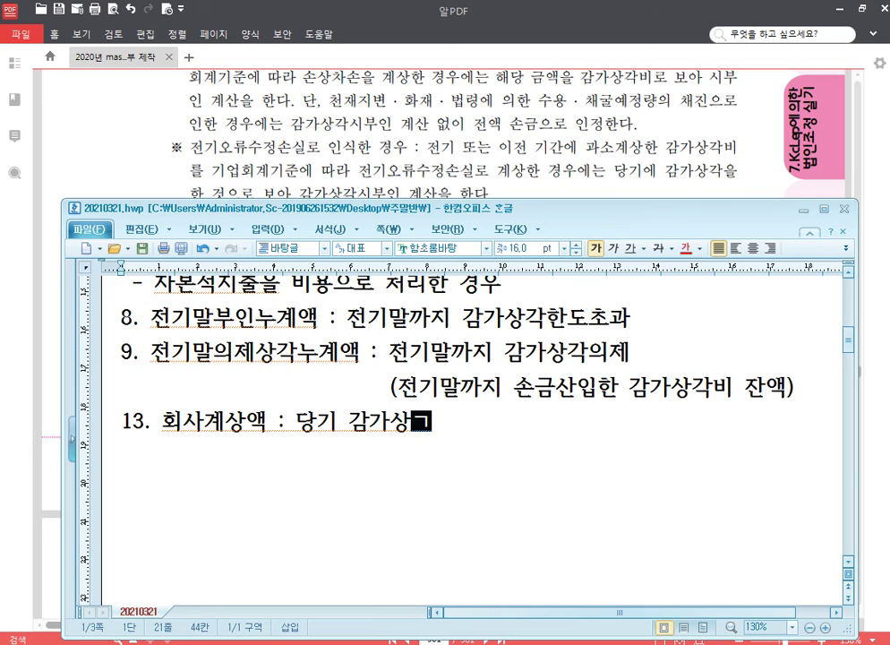
text(증가분)
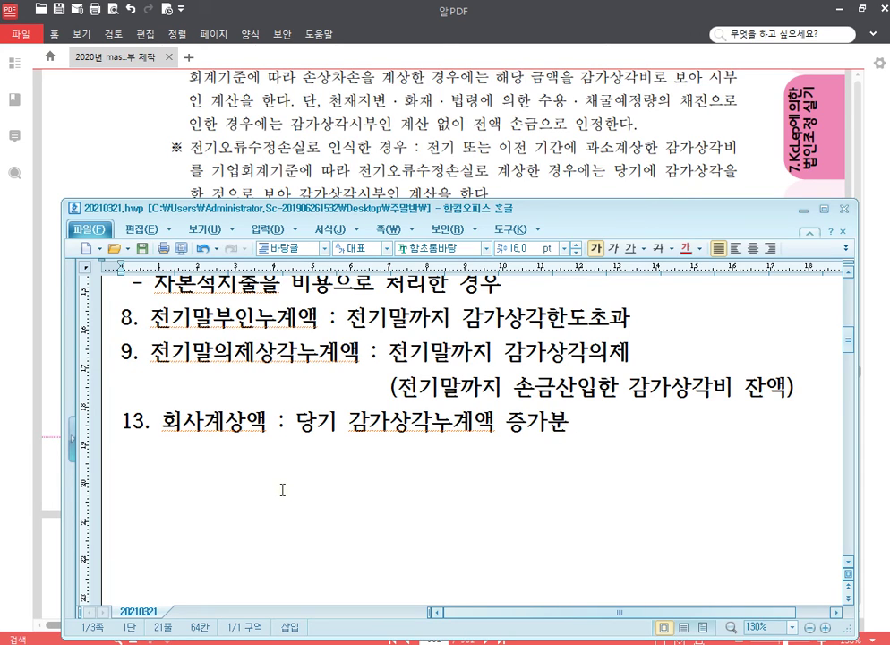
Switch to the 고정자산등록 form in KcLep and select the 당기의제상각비 field
key(shift+Left)
click(432, 644)
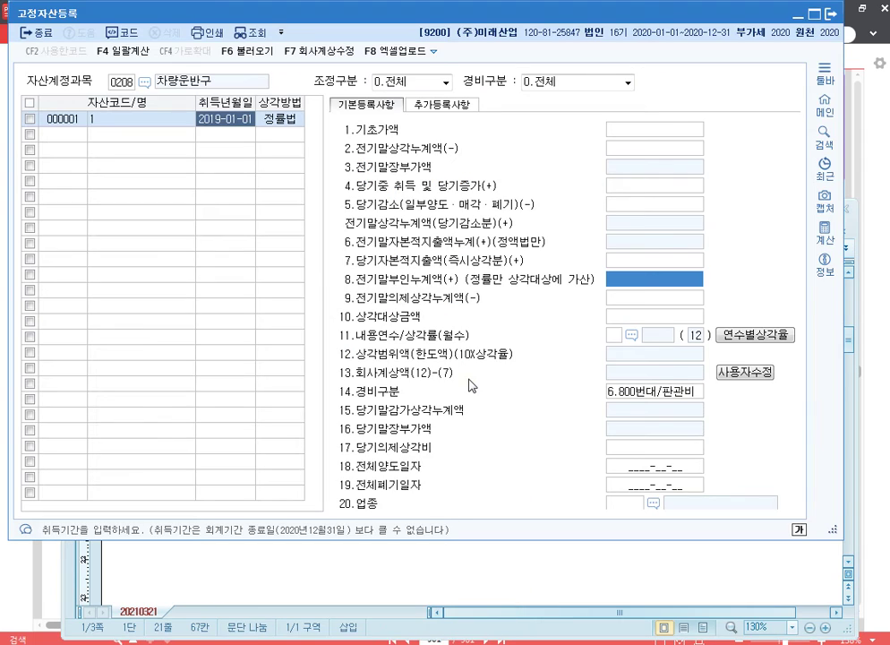
click(684, 448)
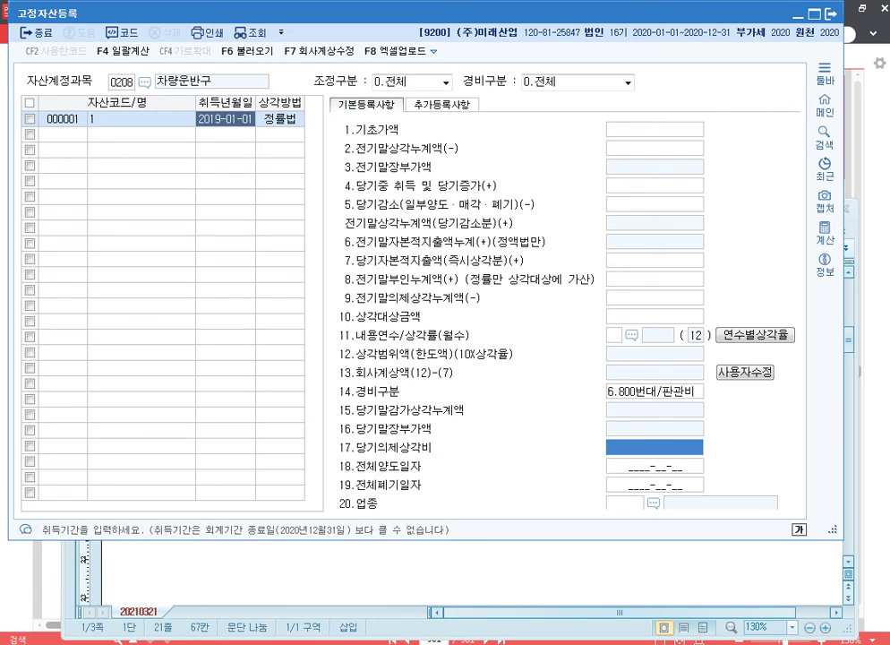
Return to the Hangul document and add the line "17. 당기의제상각비 : 당기 감가상각의제 손금산입 분"
click(358, 644)
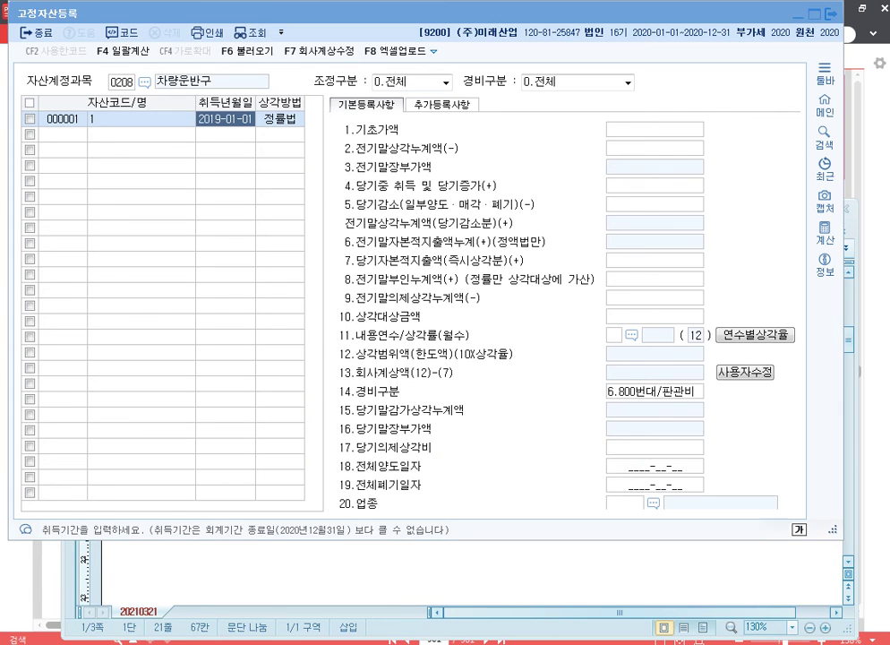
key(Return)
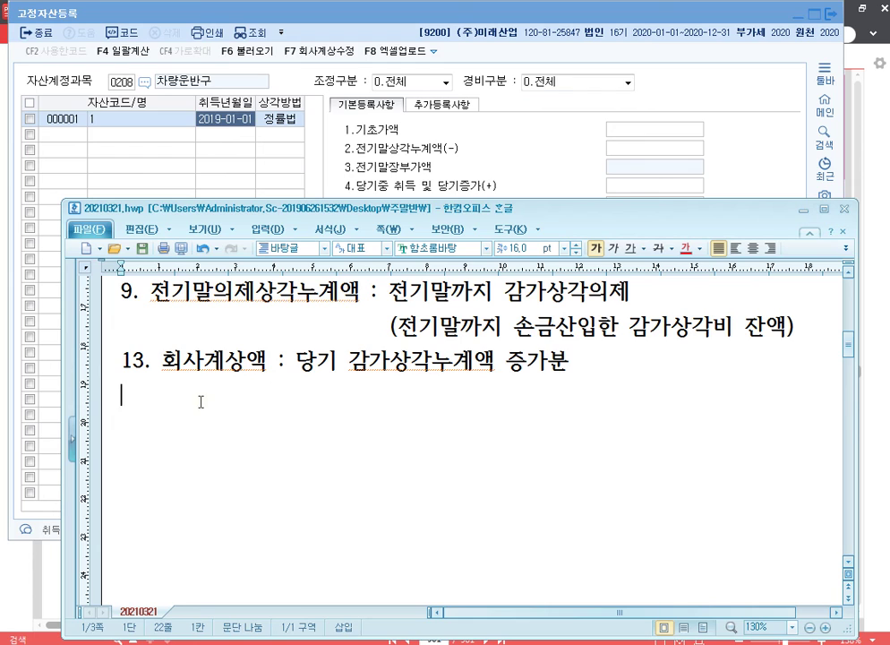
text(17. 당기)
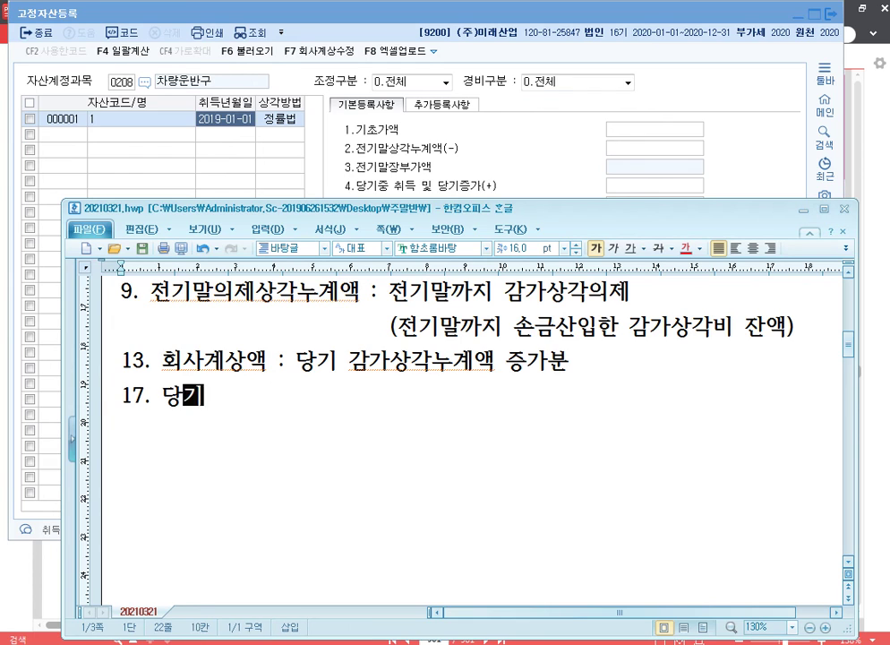
text(의제상각비 :)
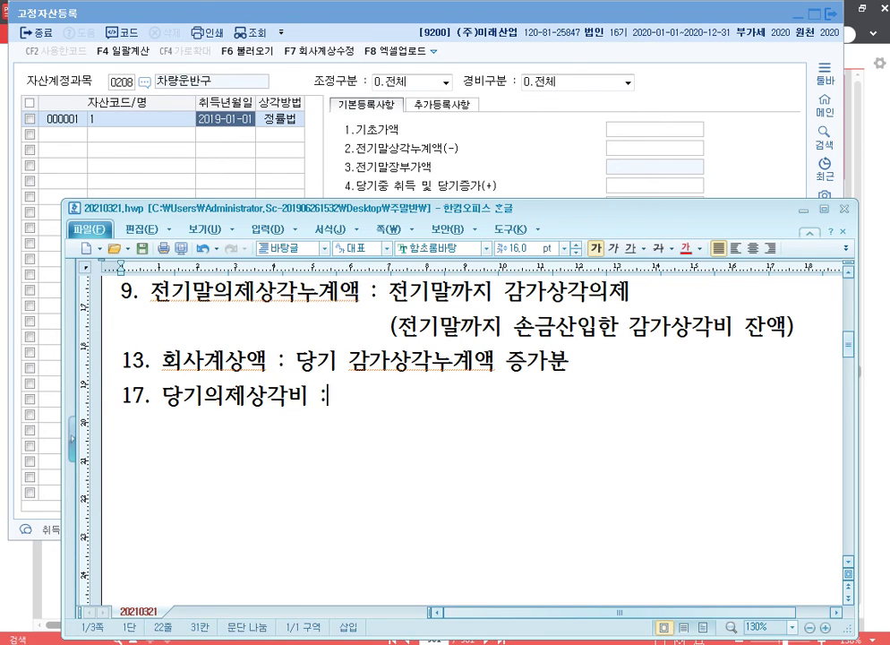
text( 당기 ㄱ)
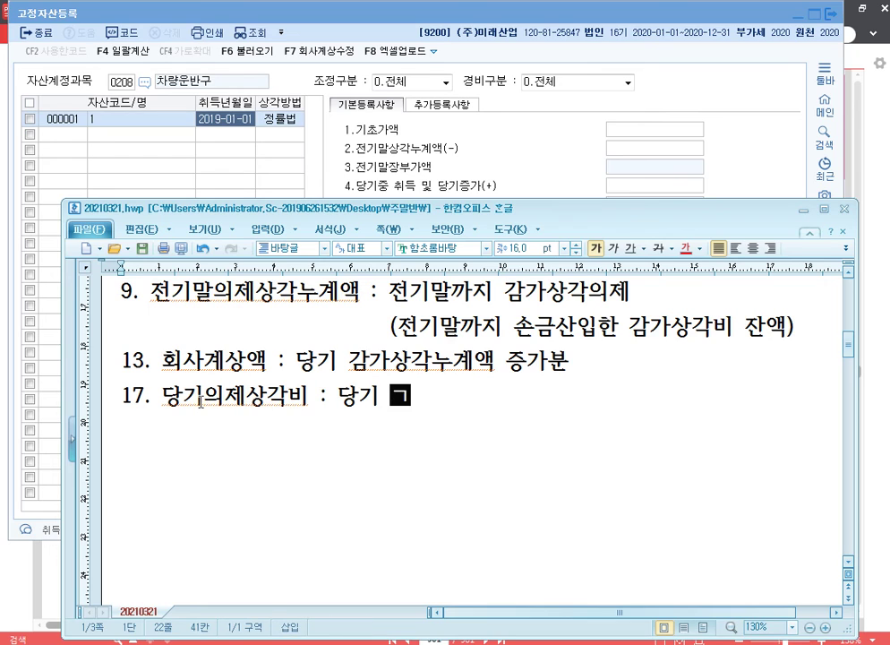
text(감가상각액)
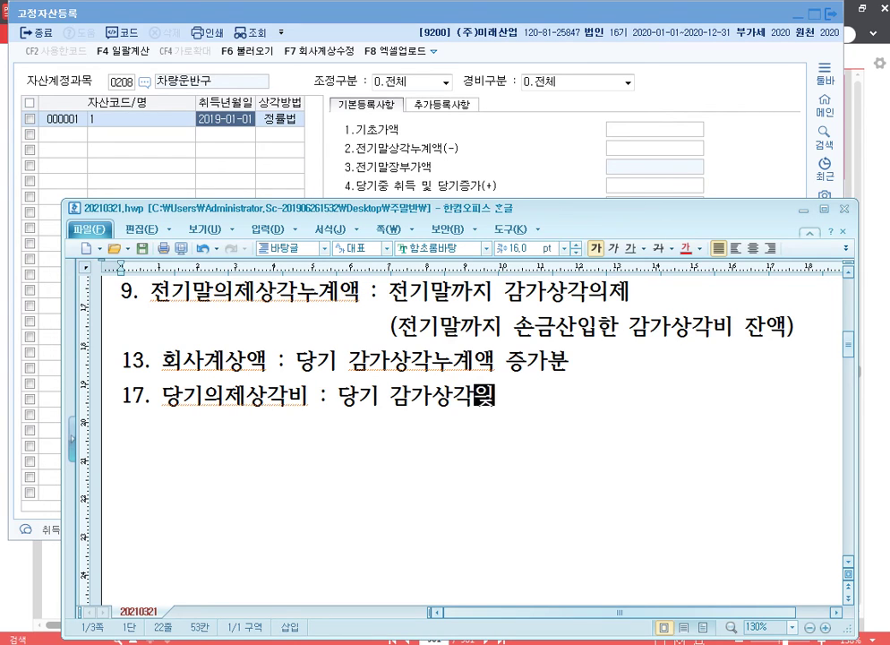
text(제 손금산ㅇ)
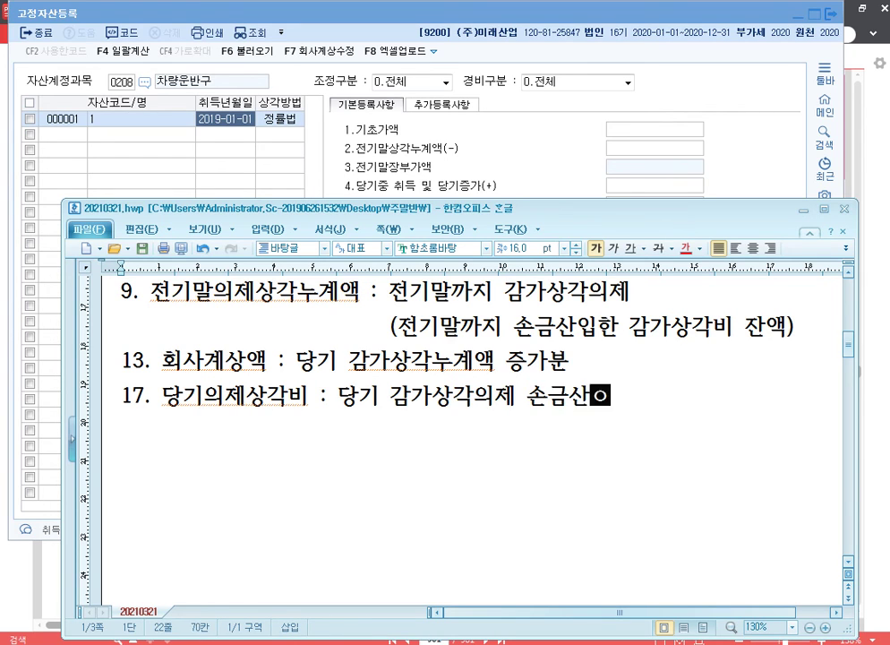
text(입 분)
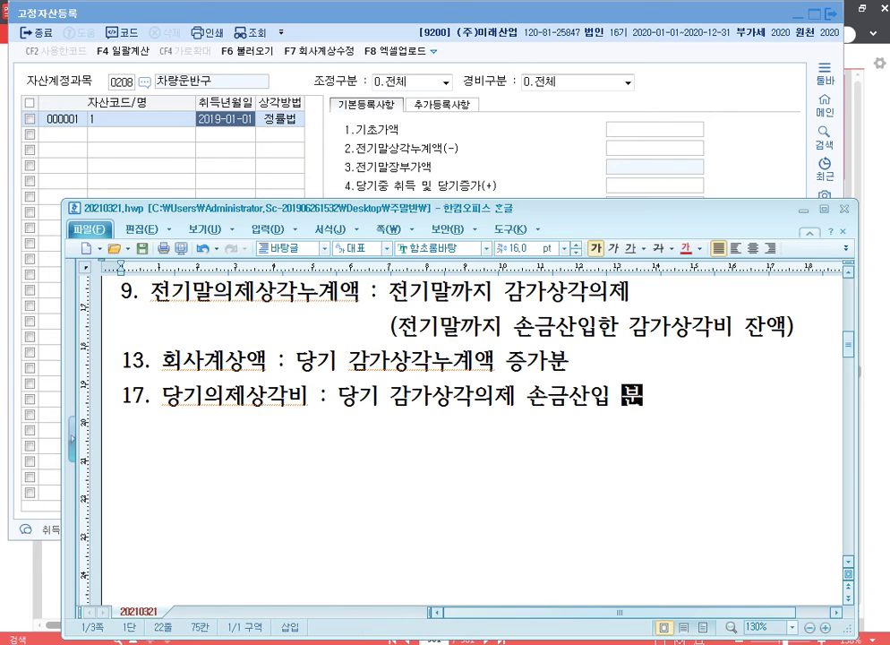
key(Right)
key(shift+Left)
click(491, 306)
Add "(상각범위액 - 회계사계상액 - 즉시상각의제)" beneath item 17's explanation, aligned with its text
key(Return)
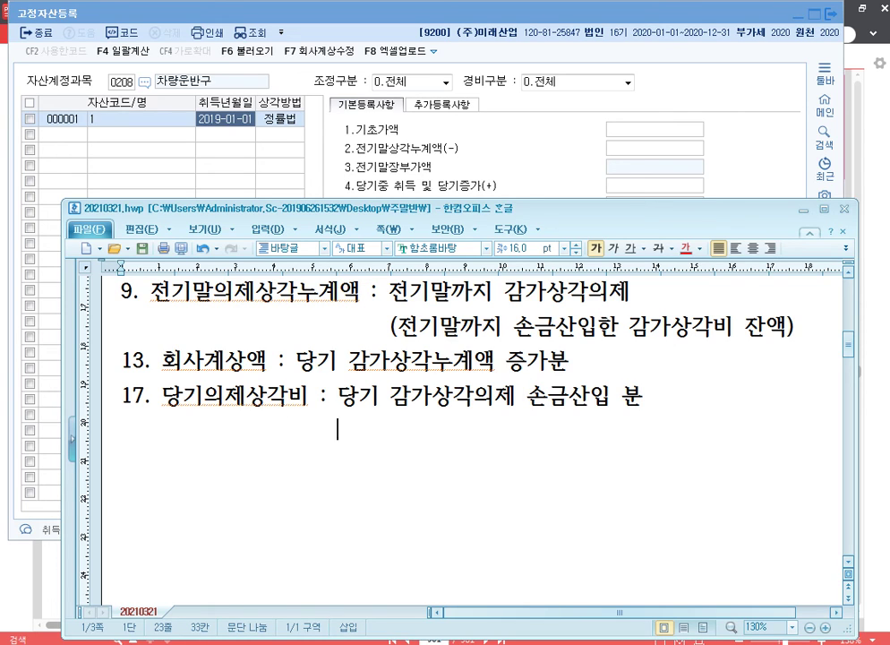
text((상각범위)
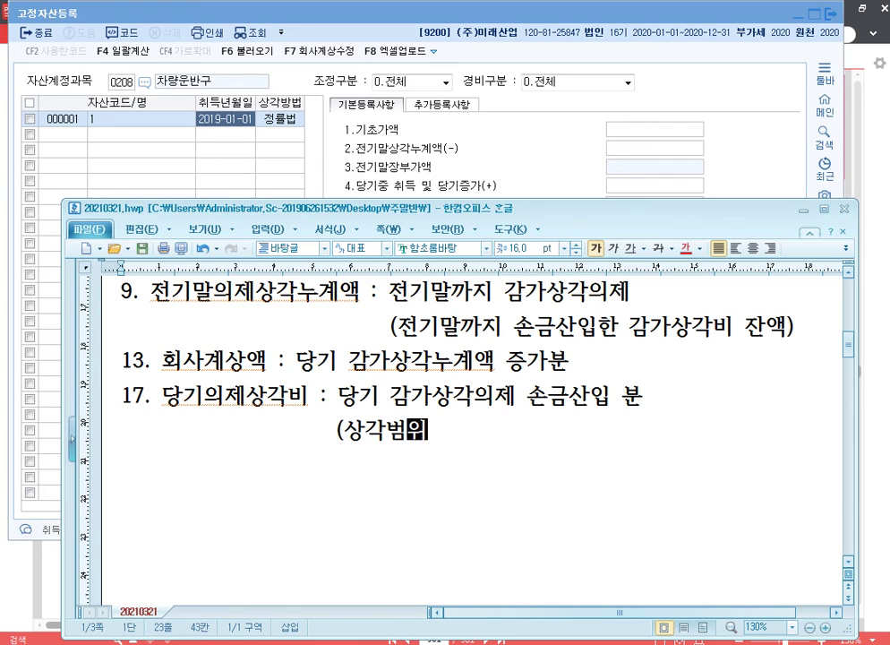
text(액 - )
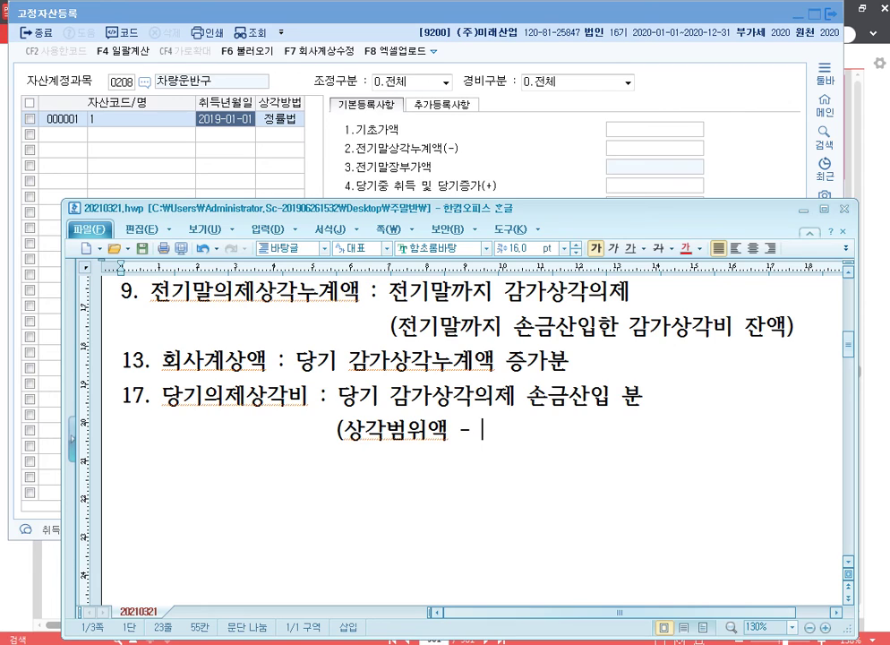
text(회계사계사)
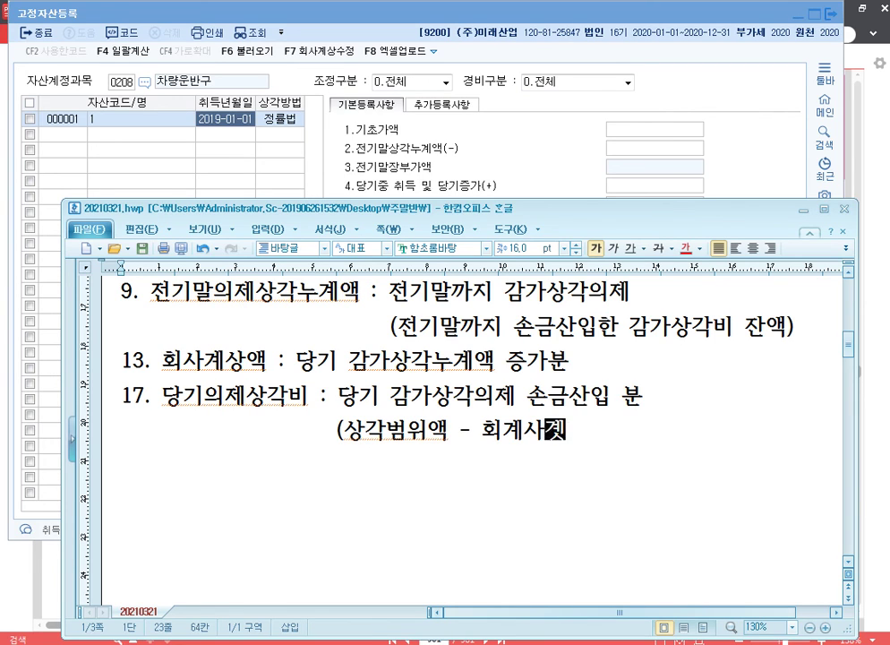
text(상액 -)
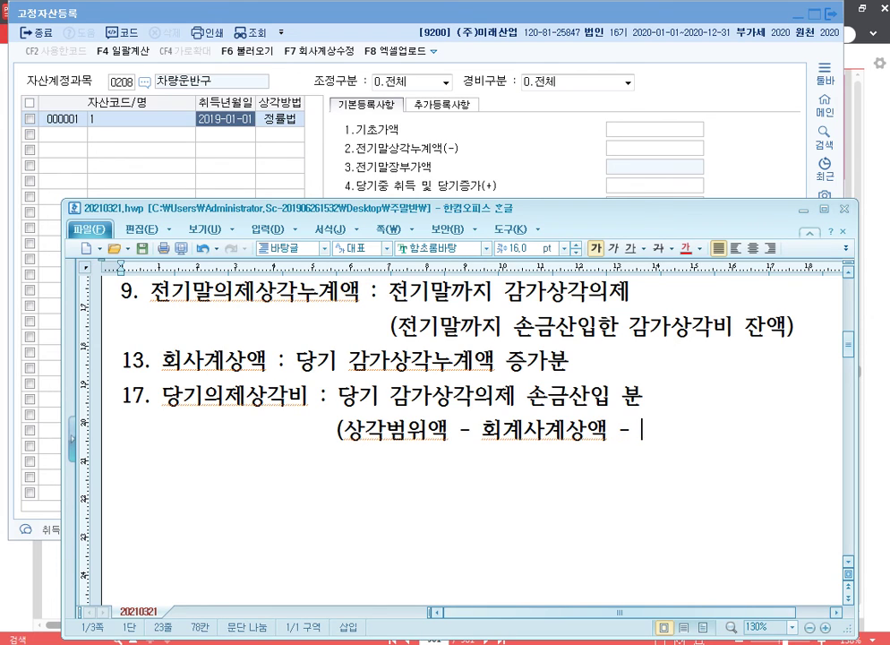
text( 즉시상각의)
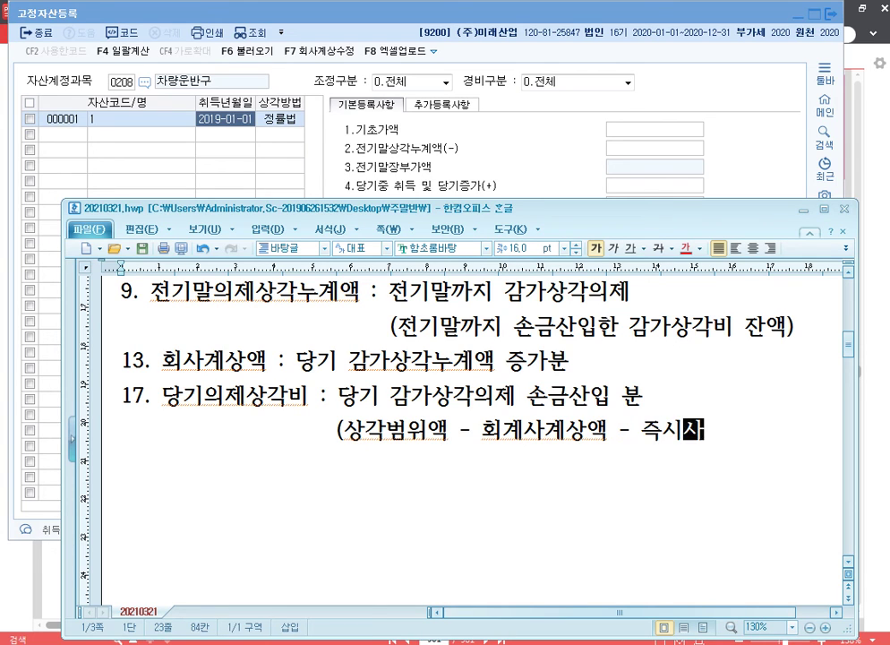
text(제))
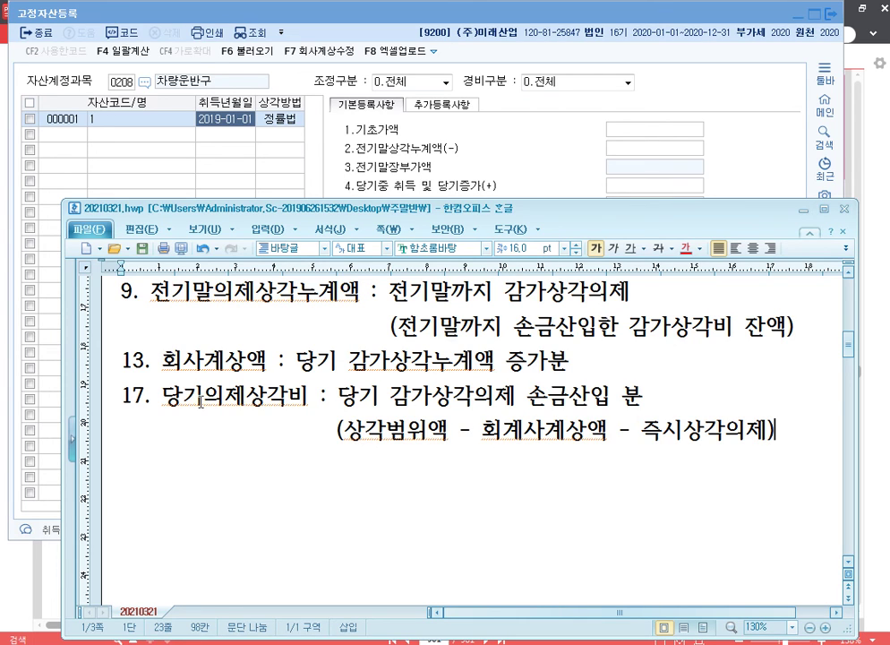
Correct the middle term of item 17's formula to "회사계상액" by removing the extra syllable
key(Left)
key(Left)
key(Left)
key(Left)
key(Left)
key(Left)
key(Left)
key(Left)
key(Left)
key(Left)
key(Left)
key(Left)
key(Left)
key(Left)
key(Left)
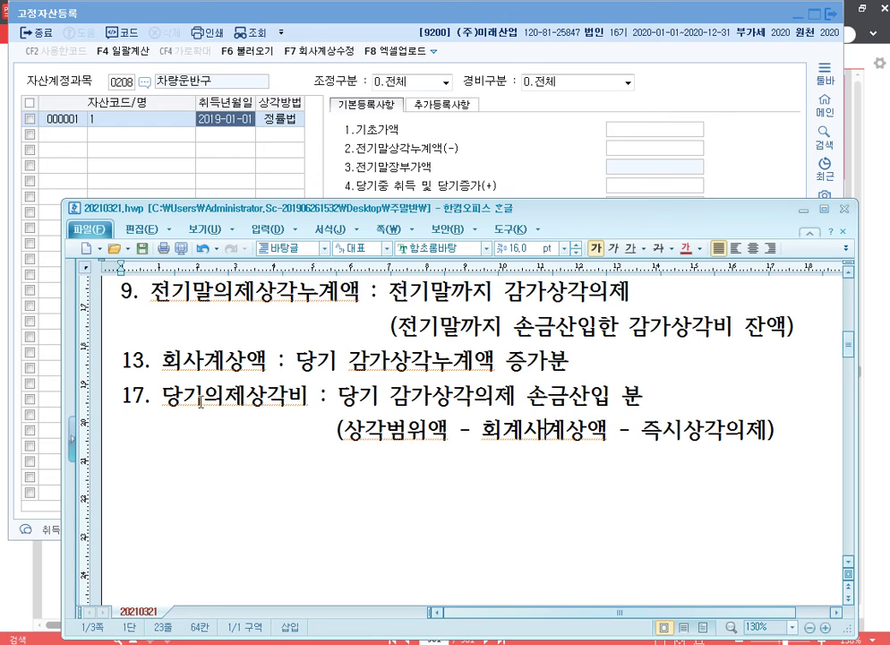
key(Delete)
Add the field numbers "12 - 13 - 7" on a new line, each aligned beneath its matching term in item 17's formula
key(Down)
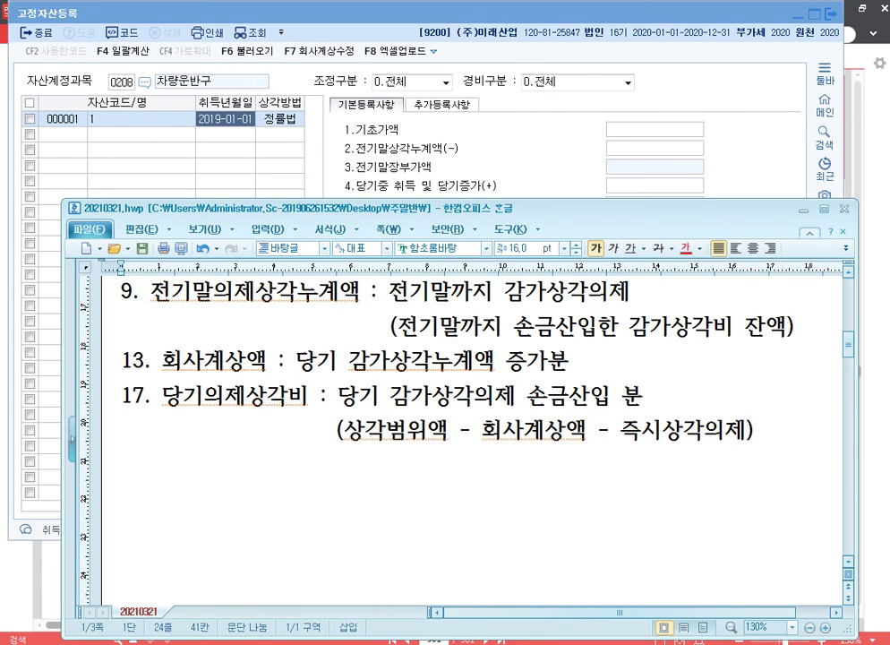
text(12        -         13           -     )
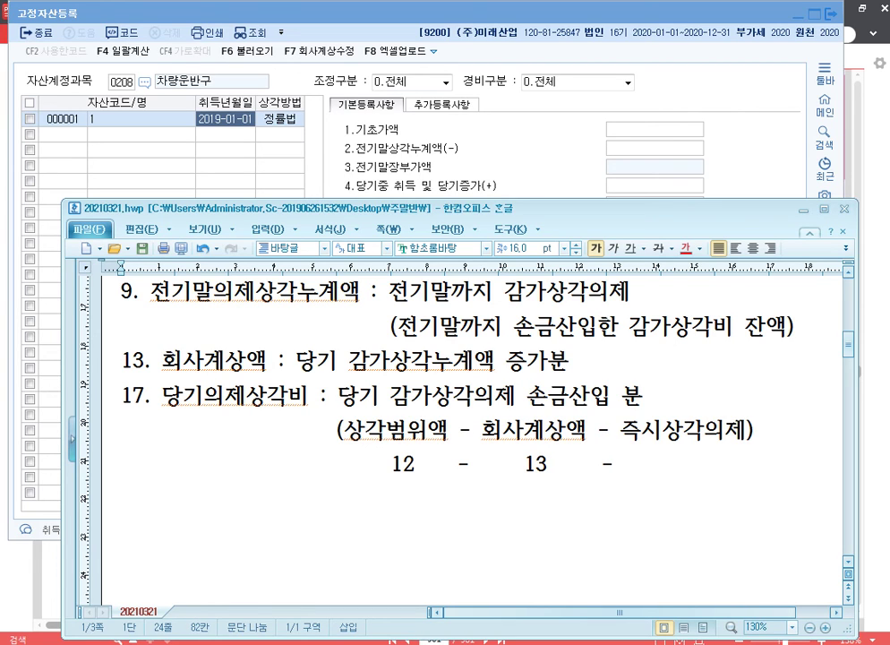
text(   7)
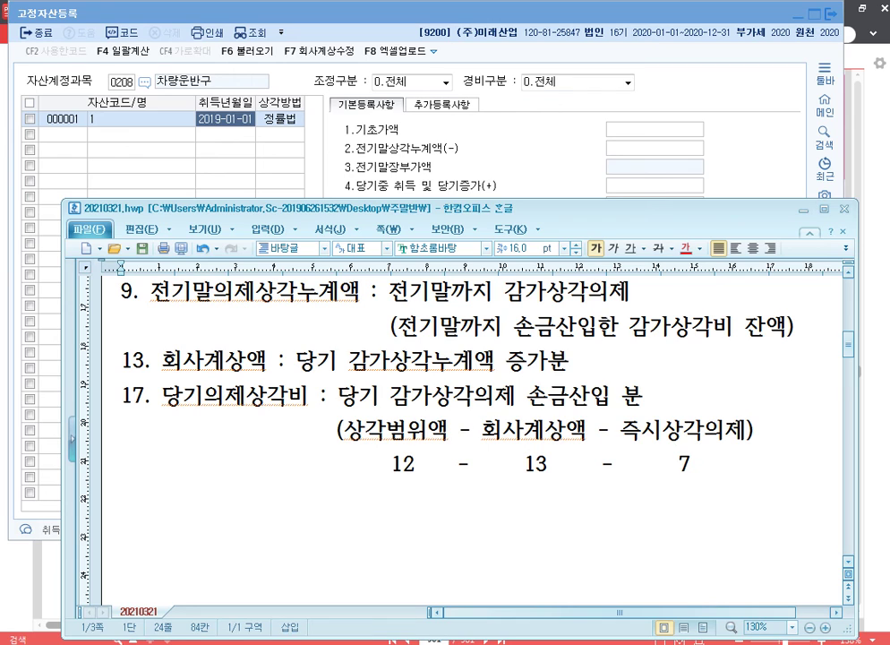
scroll(196, 402, down, 2)
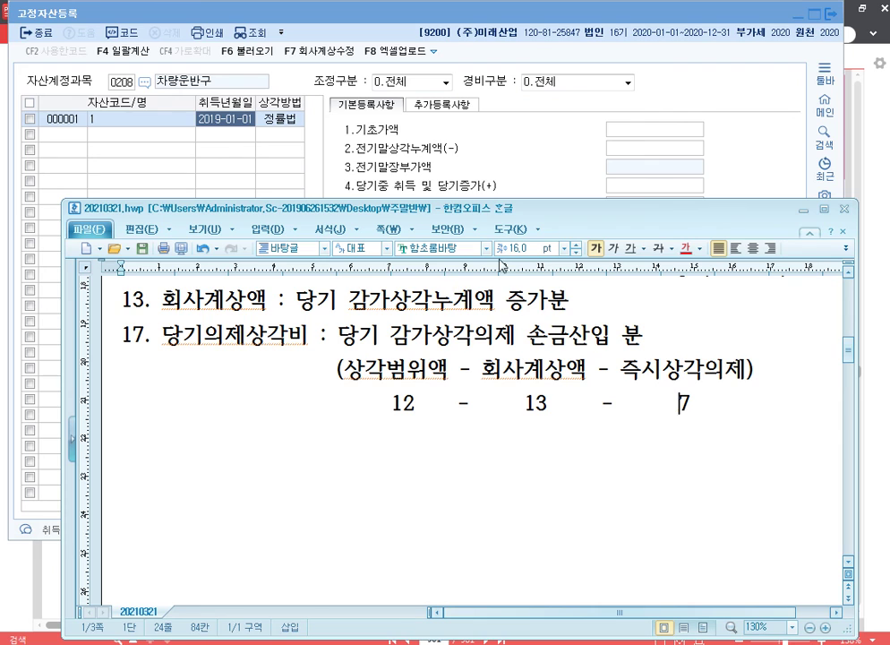
Switch to the 고정자산등록 form in KcLep, move to the 전체양도일자 field and enlarge the window to show the 업종 row fully
click(509, 165)
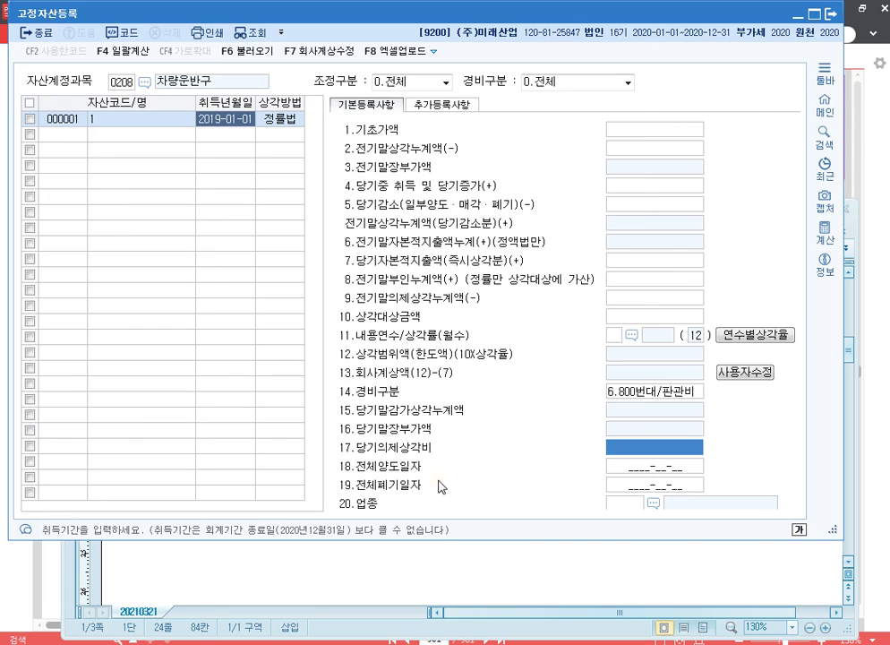
key(Return)
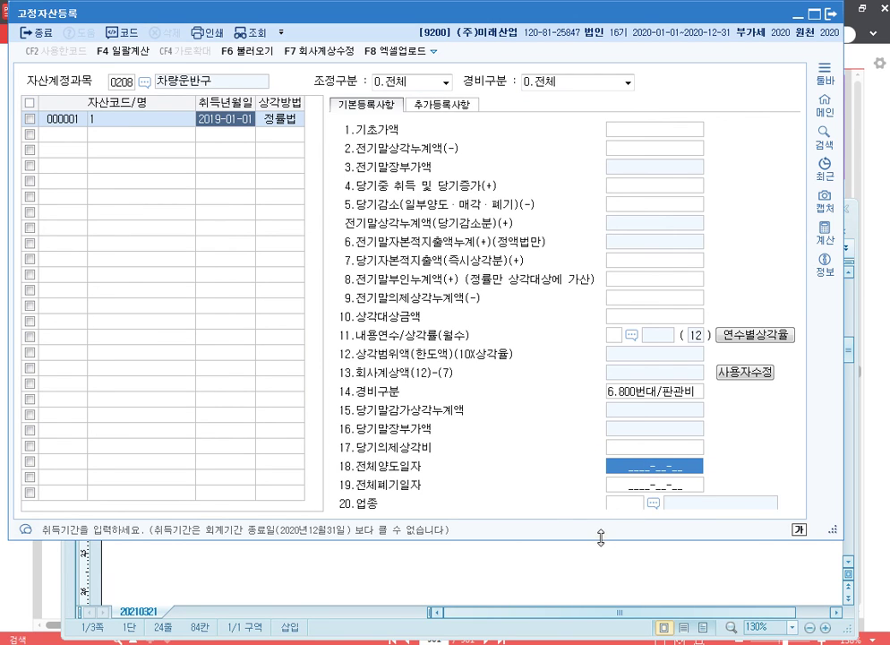
drag(600, 538, 607, 545)
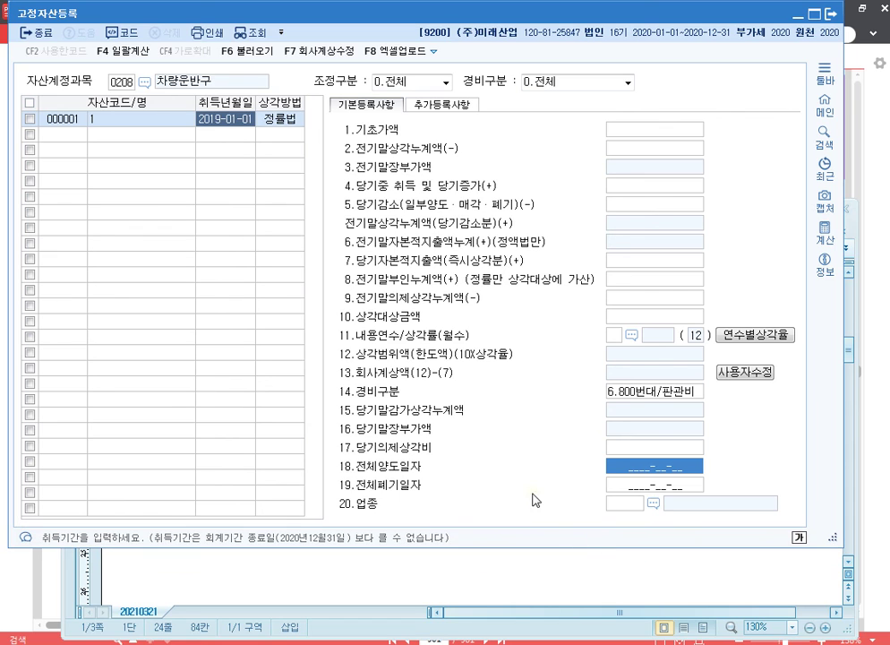
Look through the code list for the 업종 field, highlighting 13 제조업, and close it without choosing a code
click(654, 504)
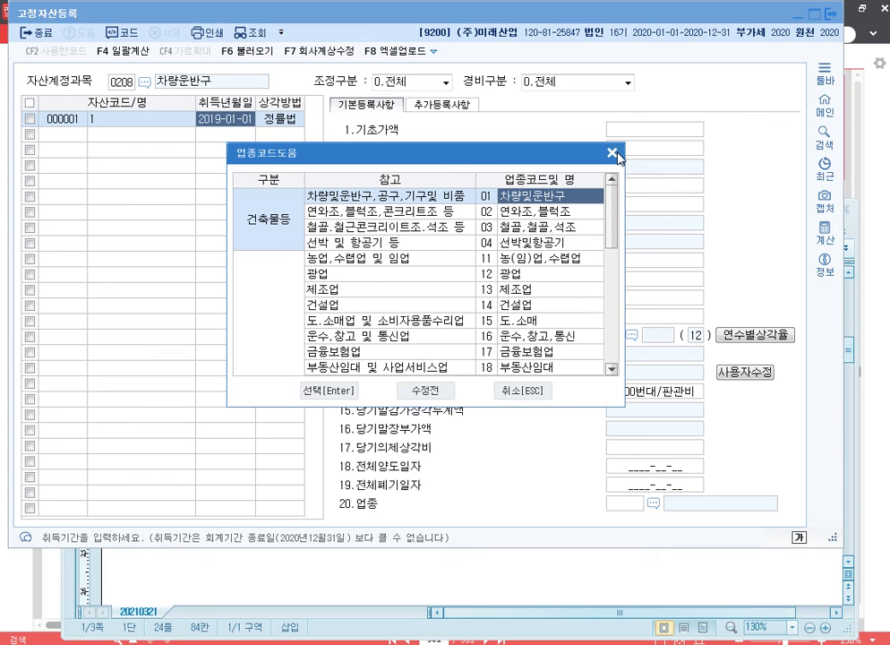
click(436, 292)
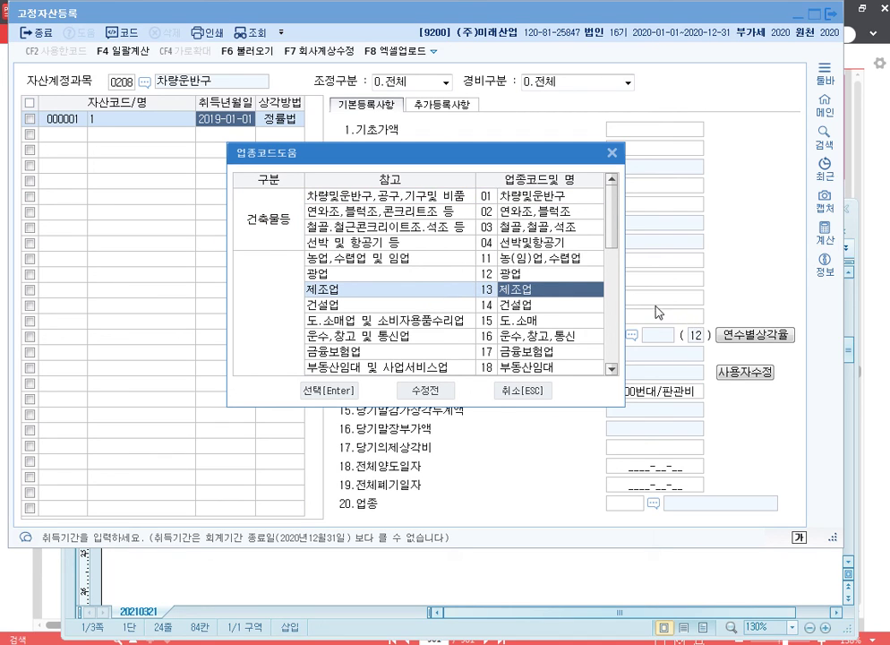
scroll(540, 266, down, 1)
scroll(564, 277, down, 6)
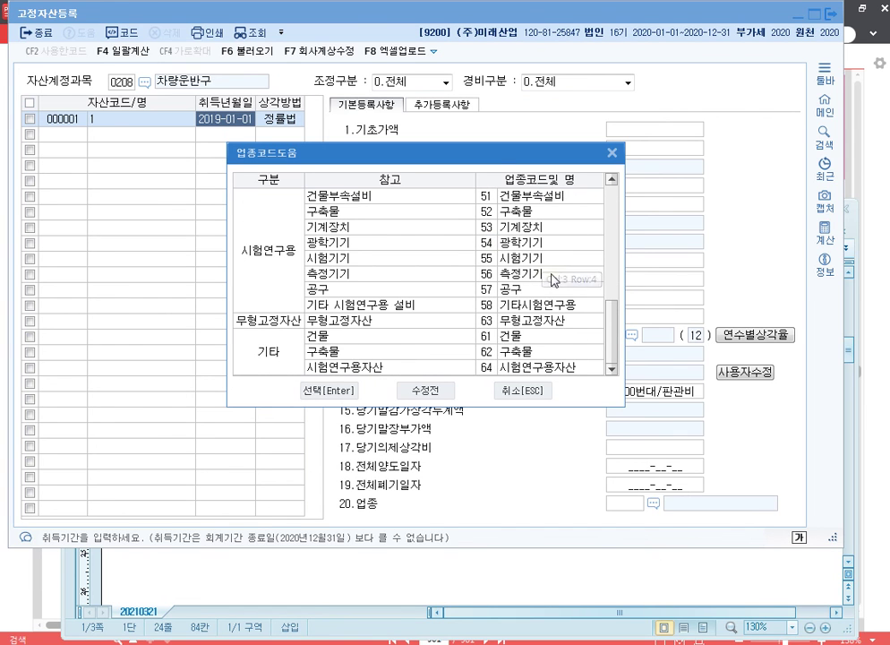
scroll(573, 260, up, 6)
click(613, 152)
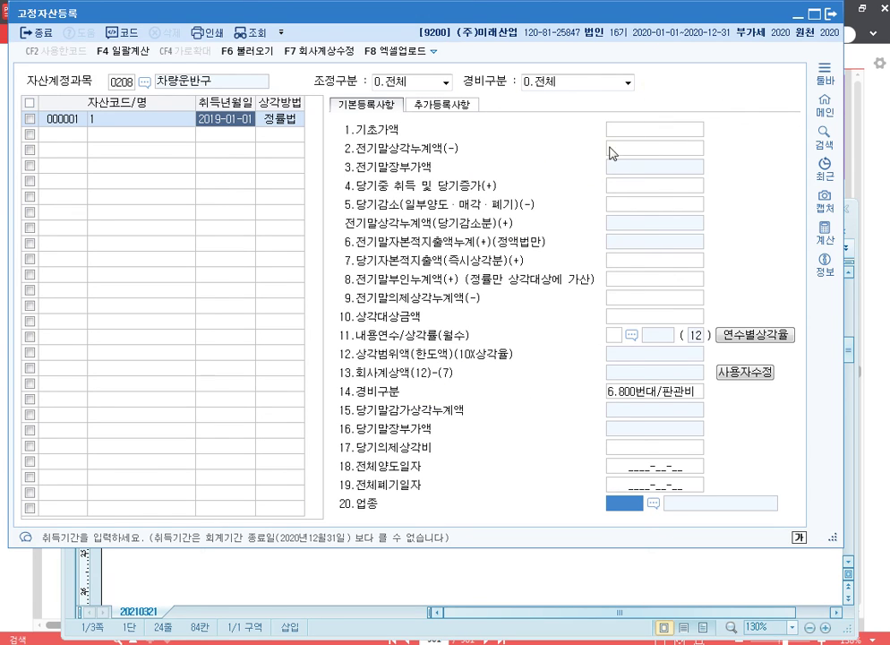
Close the 고정자산등록 form and go to page 503 of the textbook PDF in 알PDF
click(832, 15)
click(503, 179)
scroll(504, 184, down, 15)
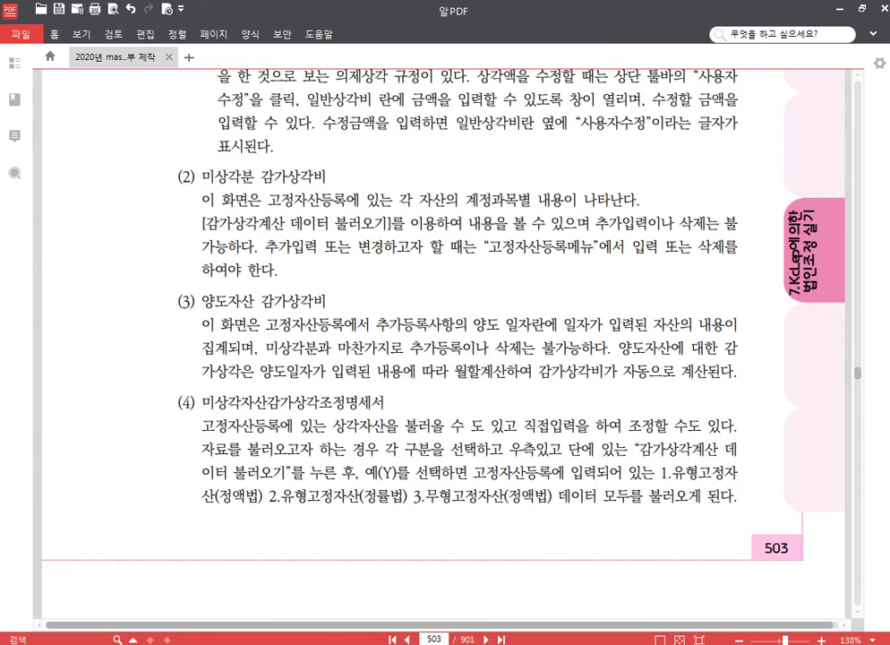
Switch to KcLep's 법인조정 menu and open the 미상각자산감가상각조정명세서 form
key(alt+Tab)
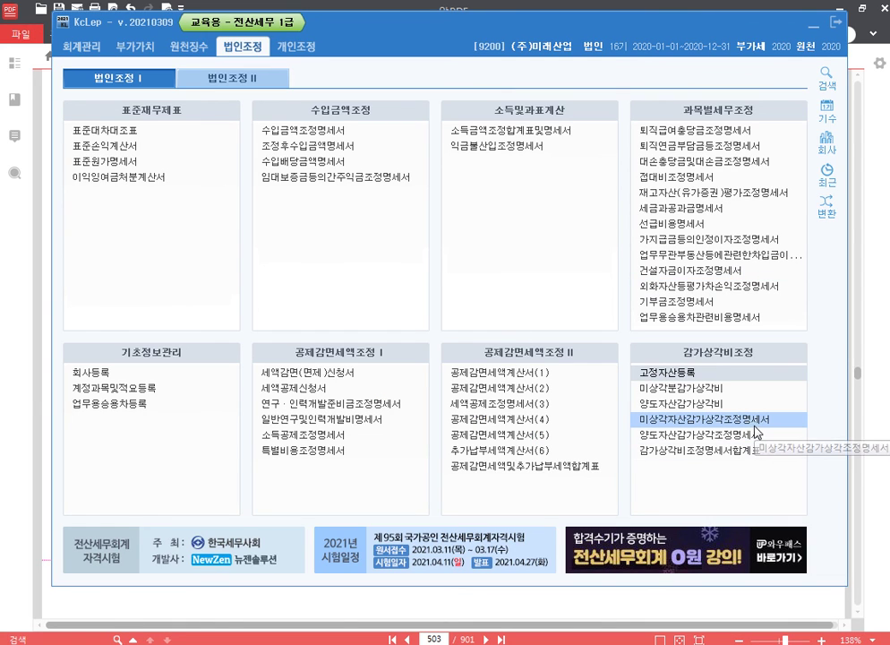
key(ctrl)
key(ctrl)
key(ctrl)
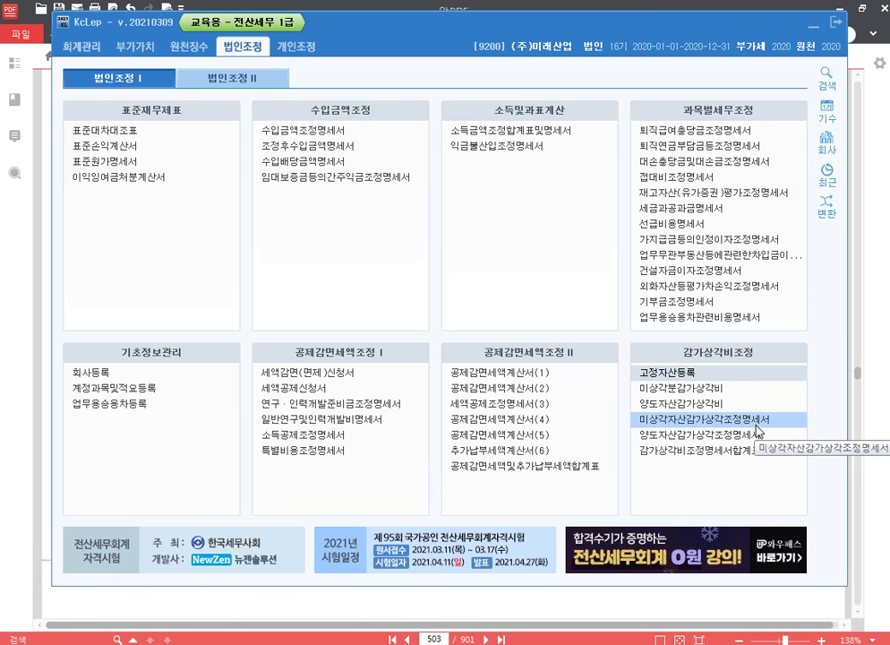
key(ctrl)
key(ctrl)
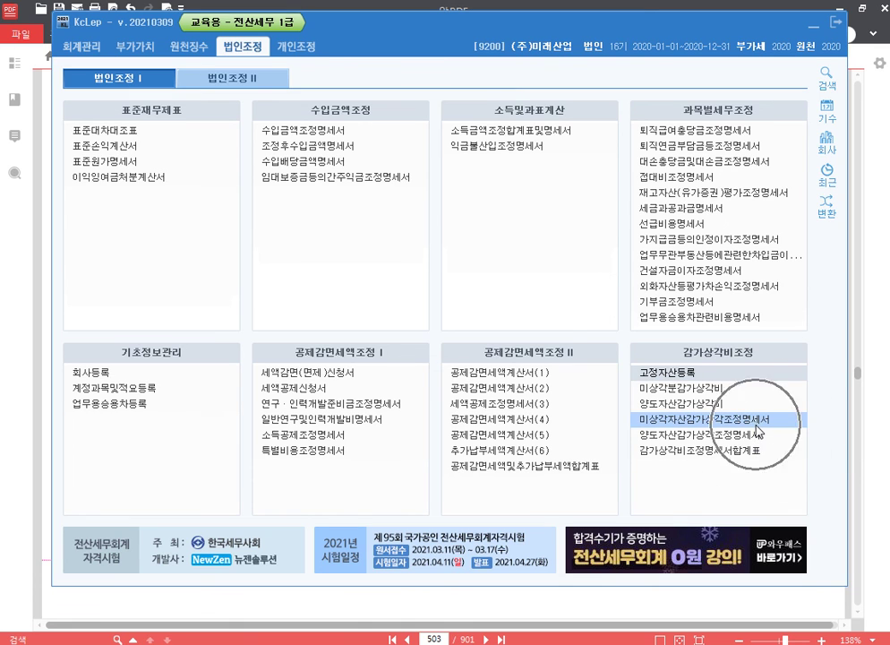
key(ctrl)
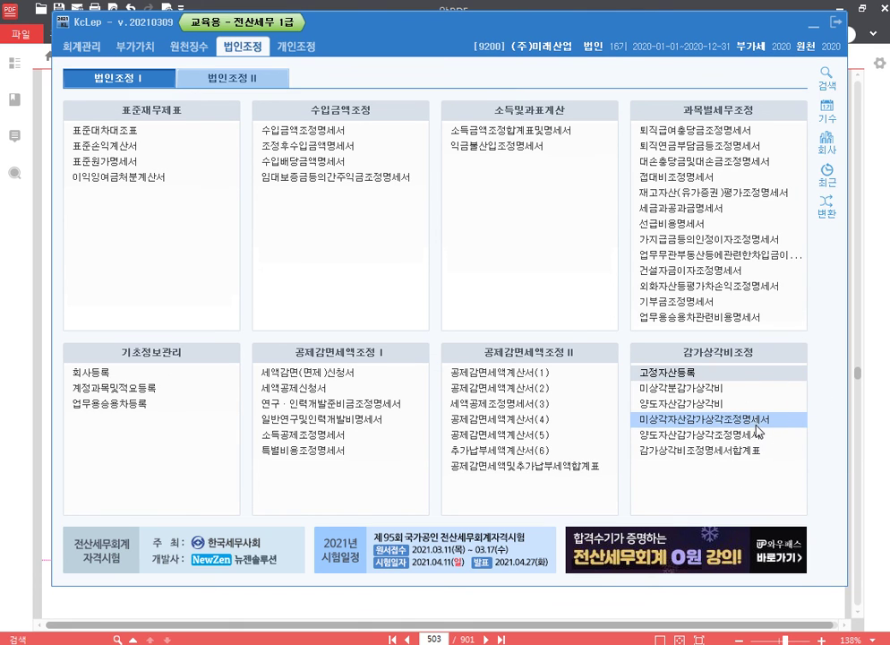
click(757, 419)
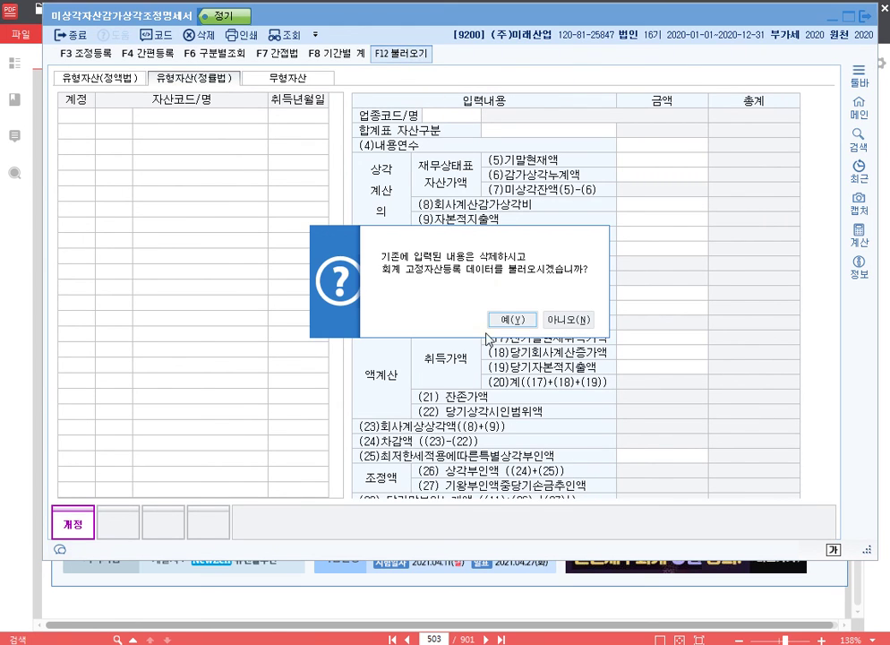
Load the accounting 고정자산등록 data over the existing entries in 미상각자산감가상각조정명세서, and view its 조정 등록 window before closing the form
click(514, 325)
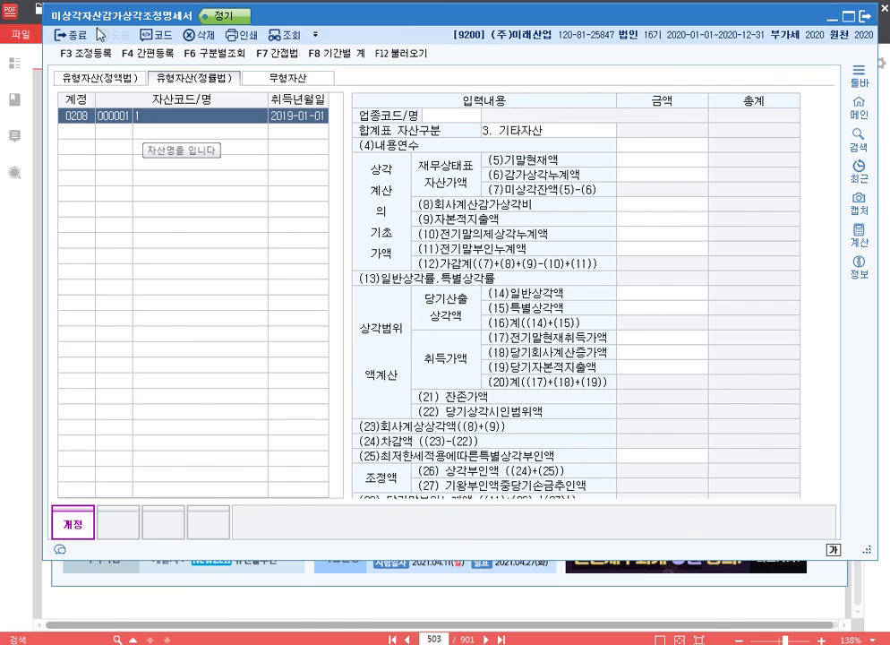
click(90, 54)
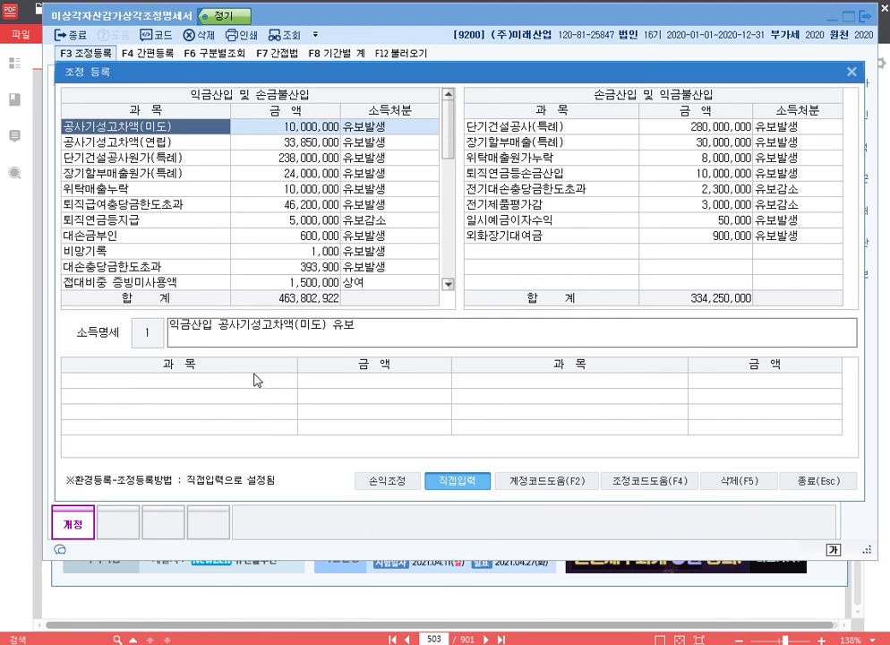
click(823, 481)
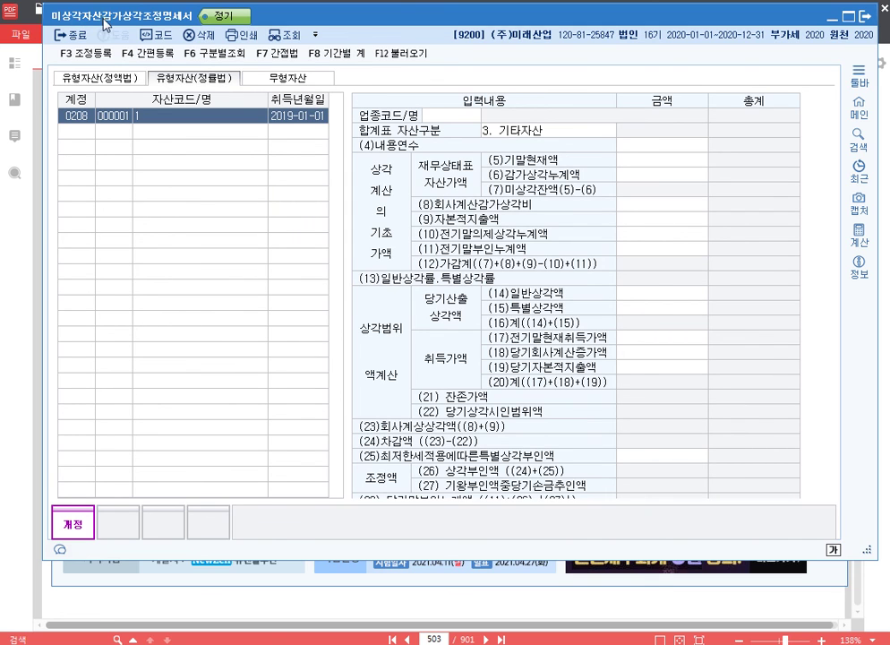
key(Escape)
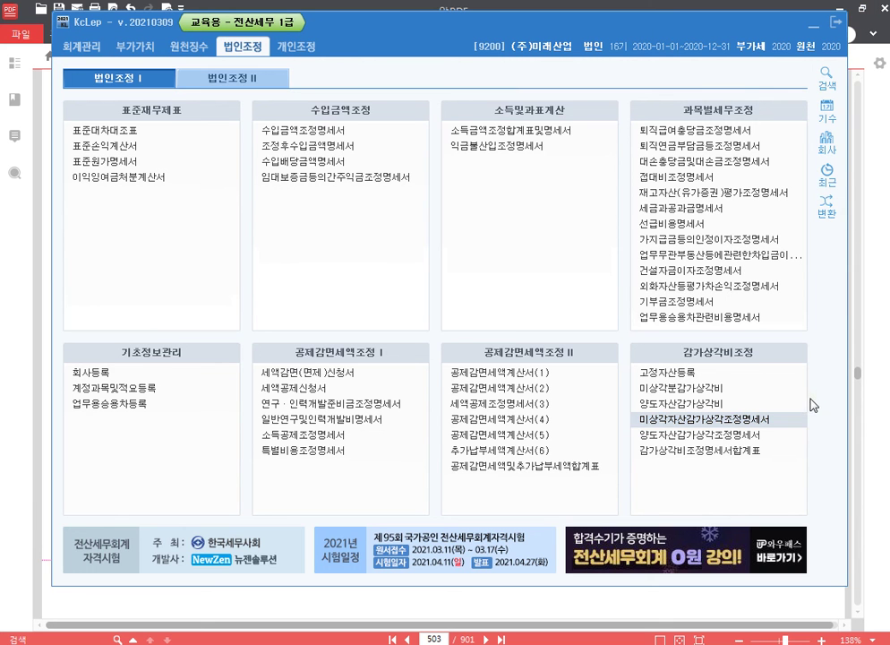
View the 양도자산감가상각조정명세서 and 감가상각비조정명세서합계표 forms in turn, closing each, and switch back to the textbook in 알PDF
click(778, 438)
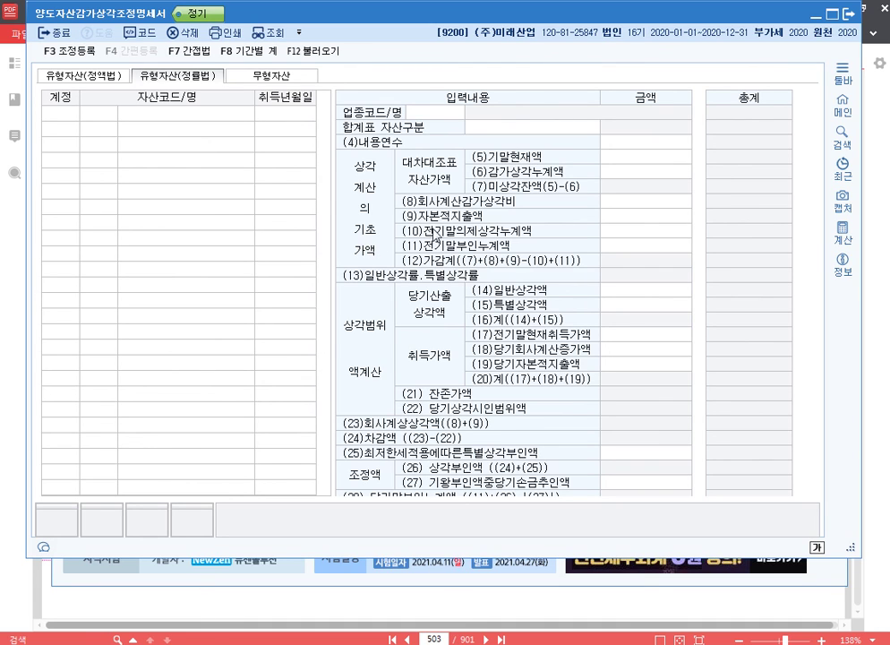
click(853, 15)
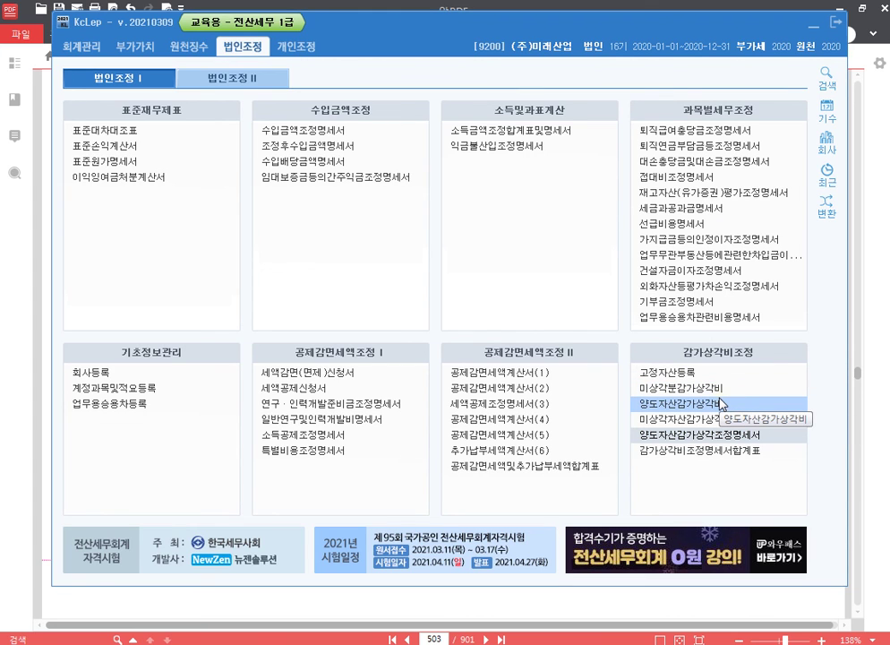
click(752, 451)
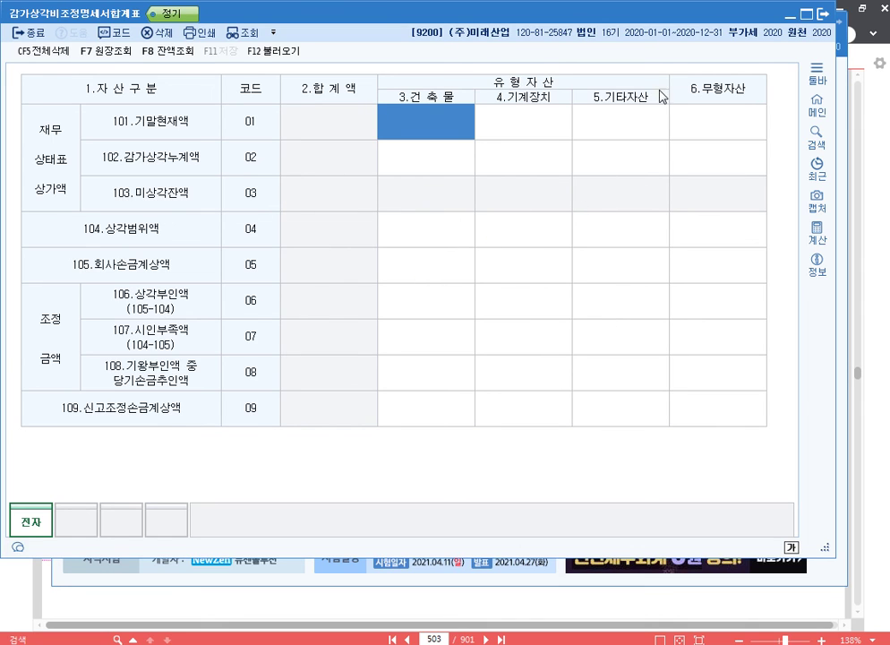
click(824, 19)
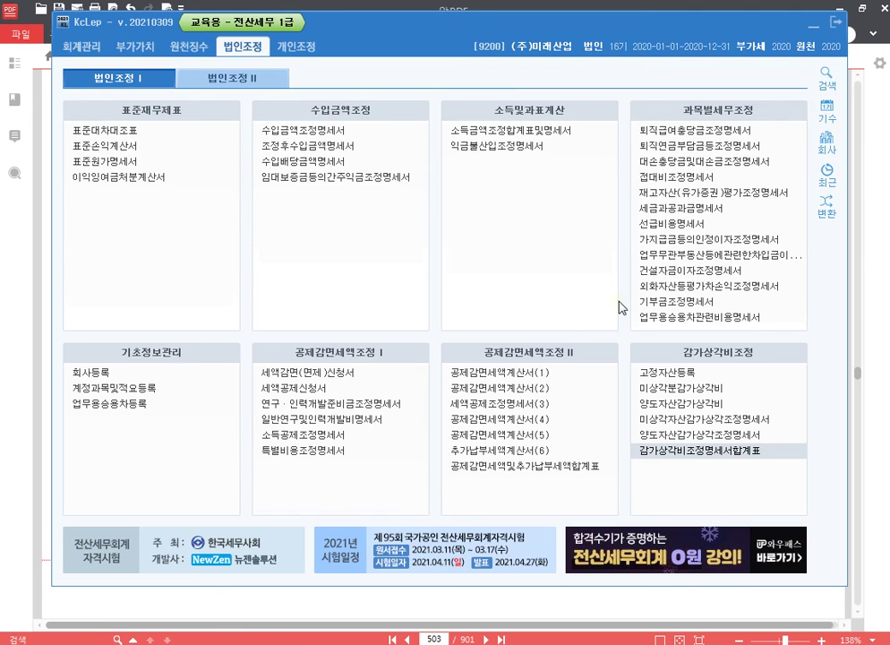
click(880, 291)
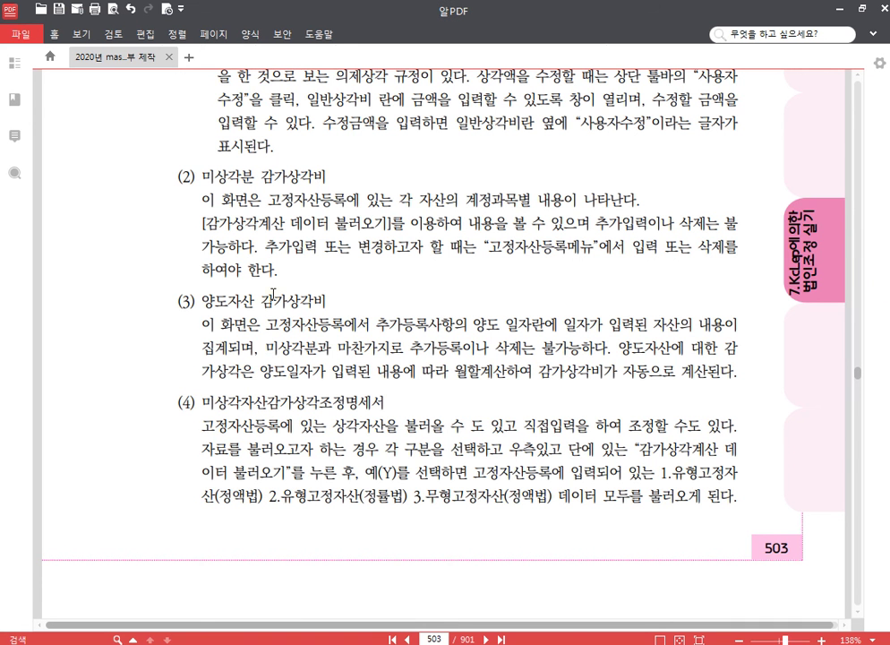